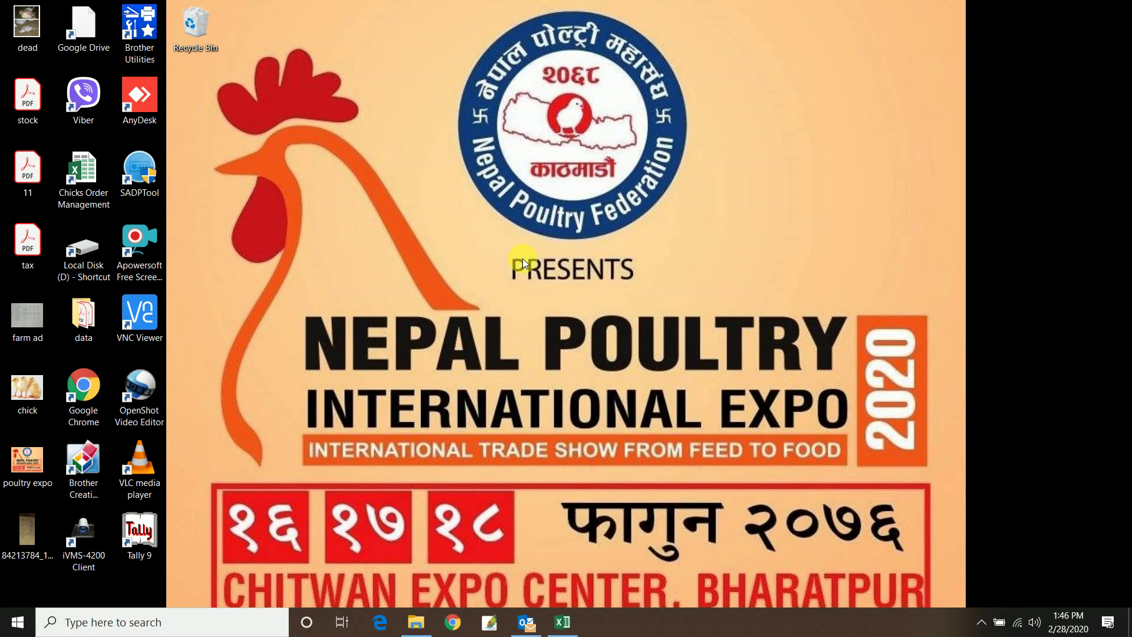
# - Open Google Chrome and go to the Vehicle & Consignment Tracking System site at vctsdri.dri.gov.np
pyautogui.click(94, 394)
pyautogui.doubleClick(94, 393)
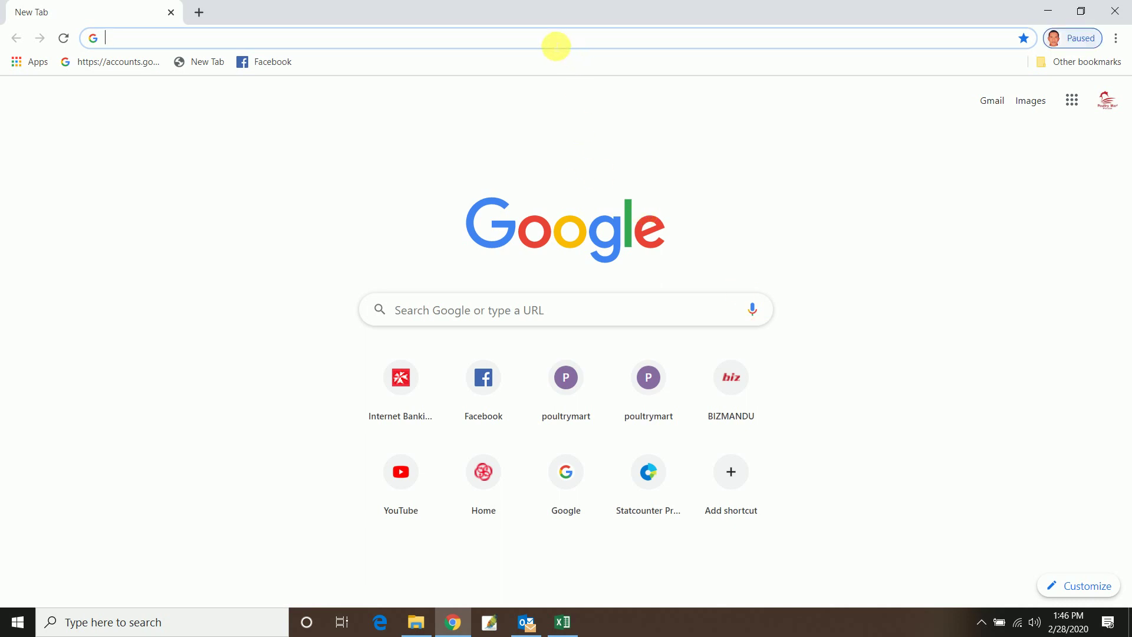
pyautogui.write('cv')
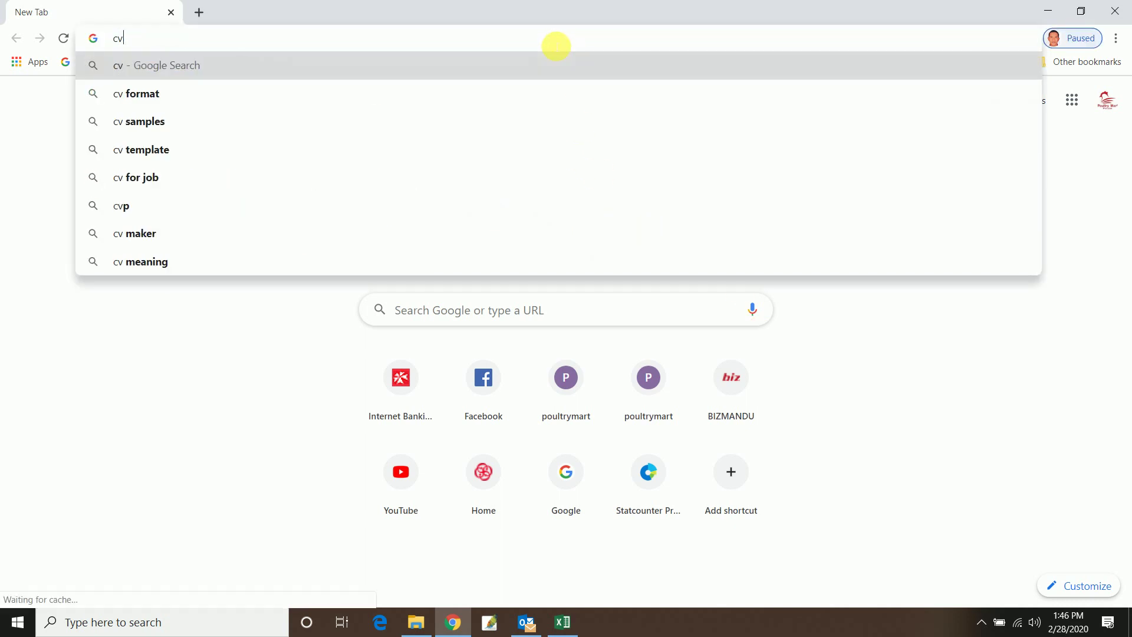
pyautogui.press('BackSpace')
pyautogui.press('BackSpace')
pyautogui.write('v')
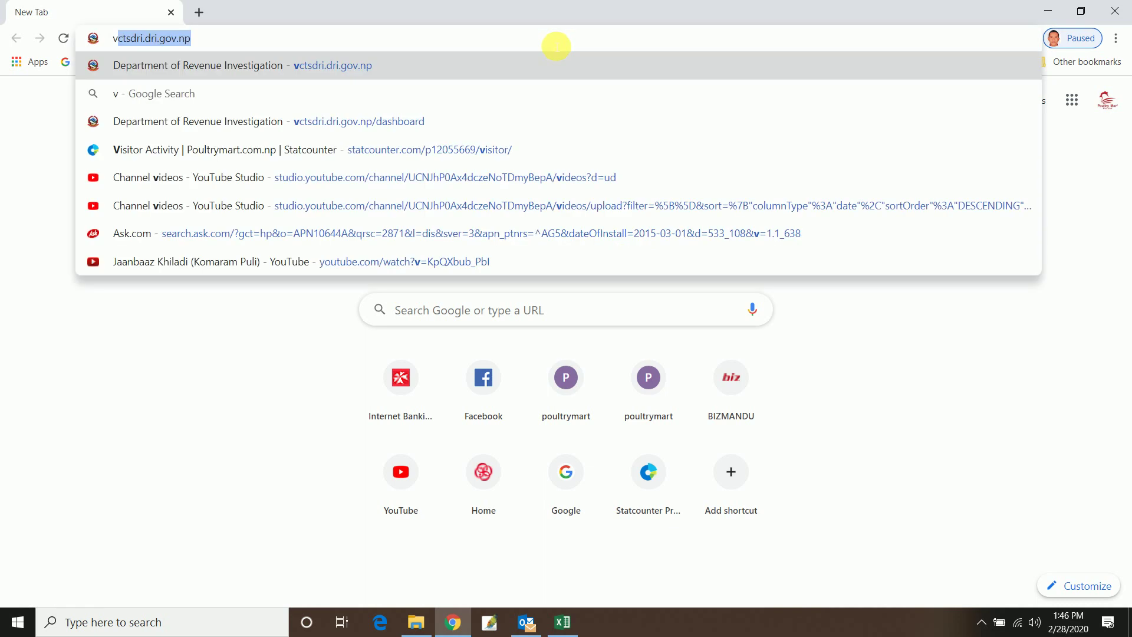
pyautogui.write('ctsdri')
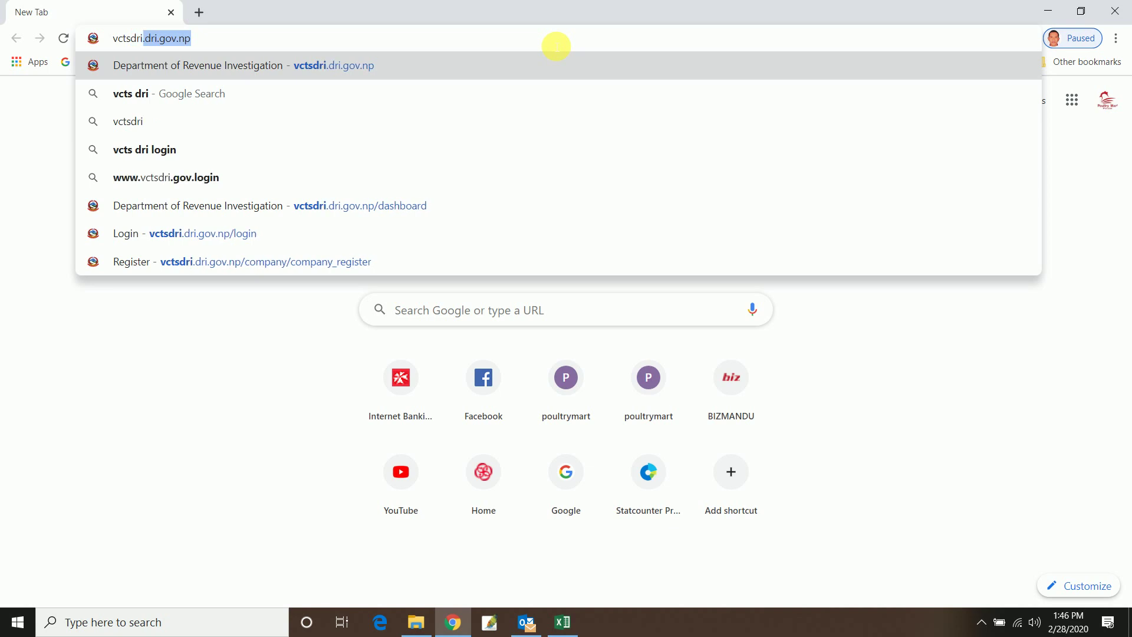
pyautogui.write('.dri')
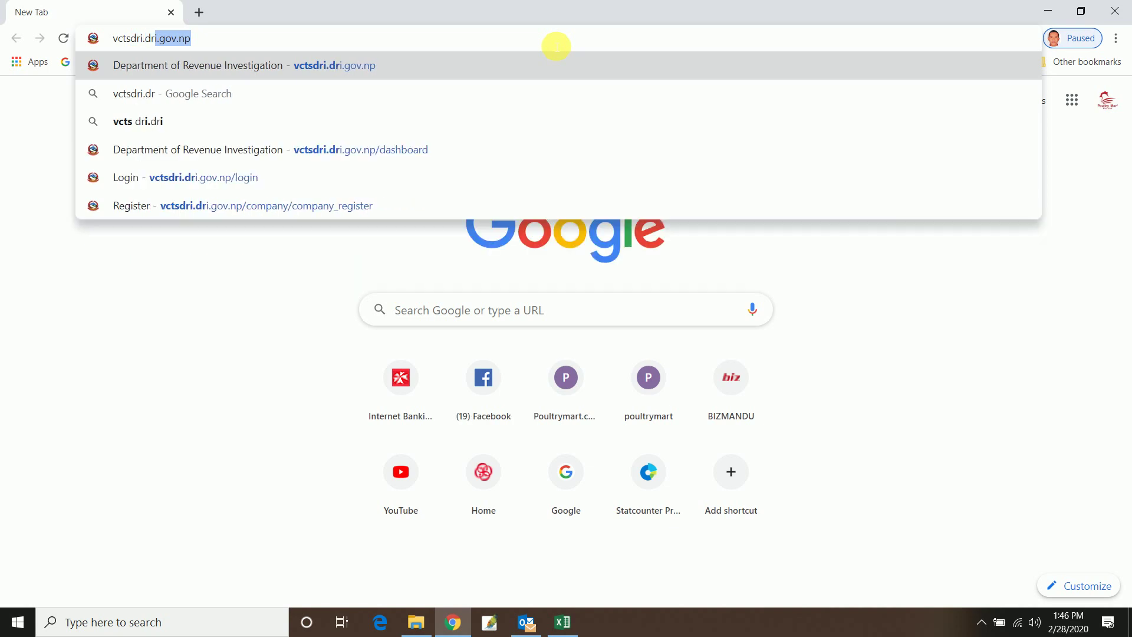
pyautogui.write('.gov')
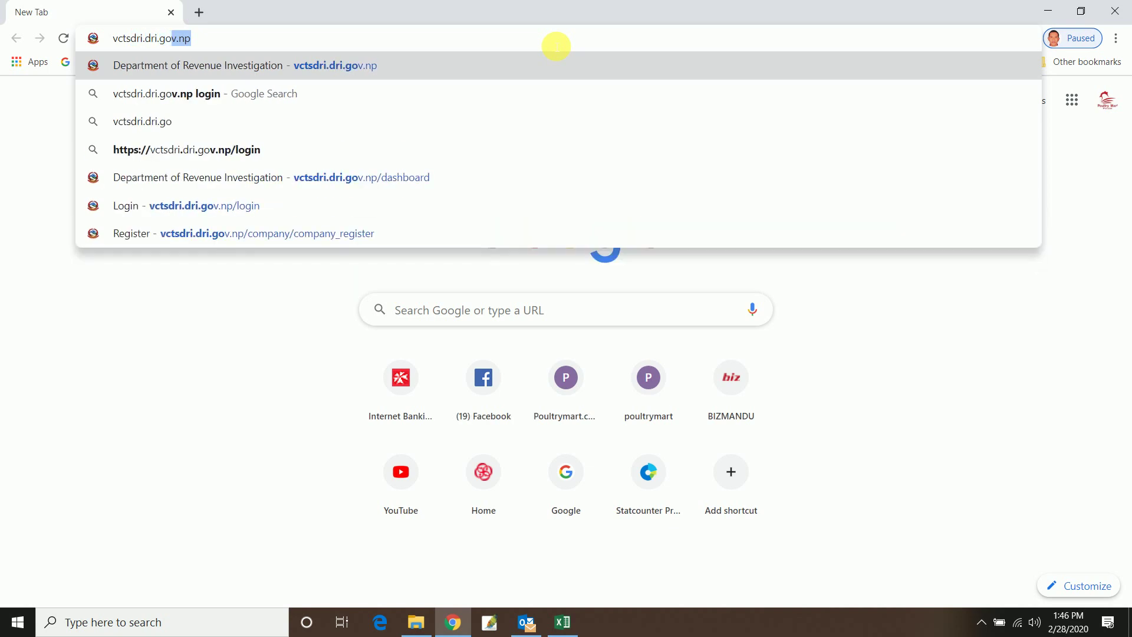
pyautogui.write('.np')
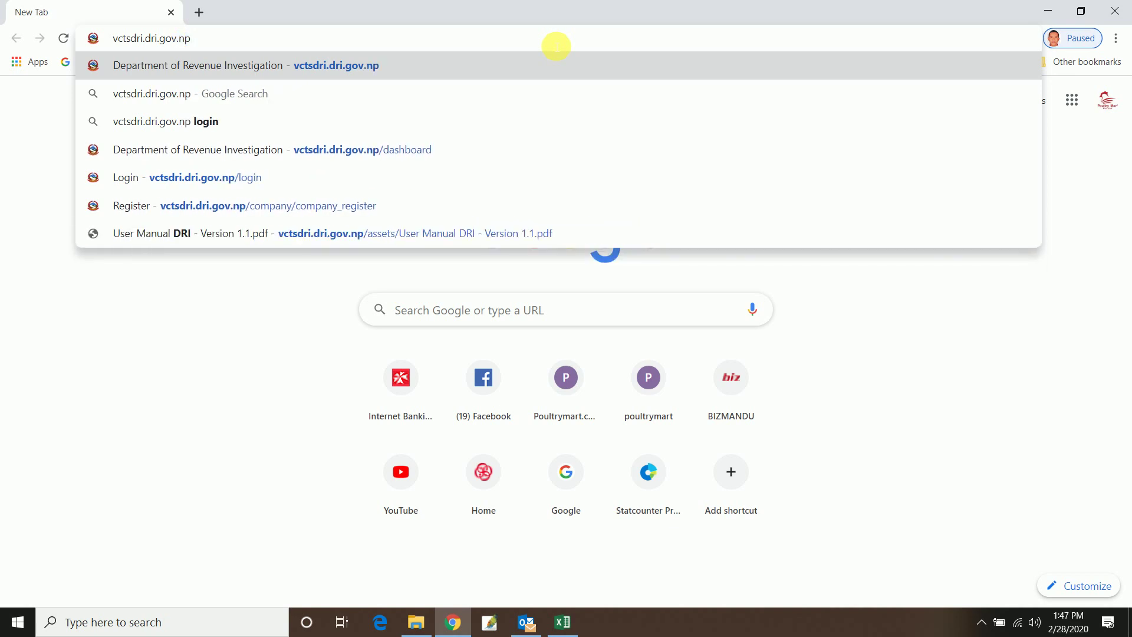
pyautogui.press('Return')
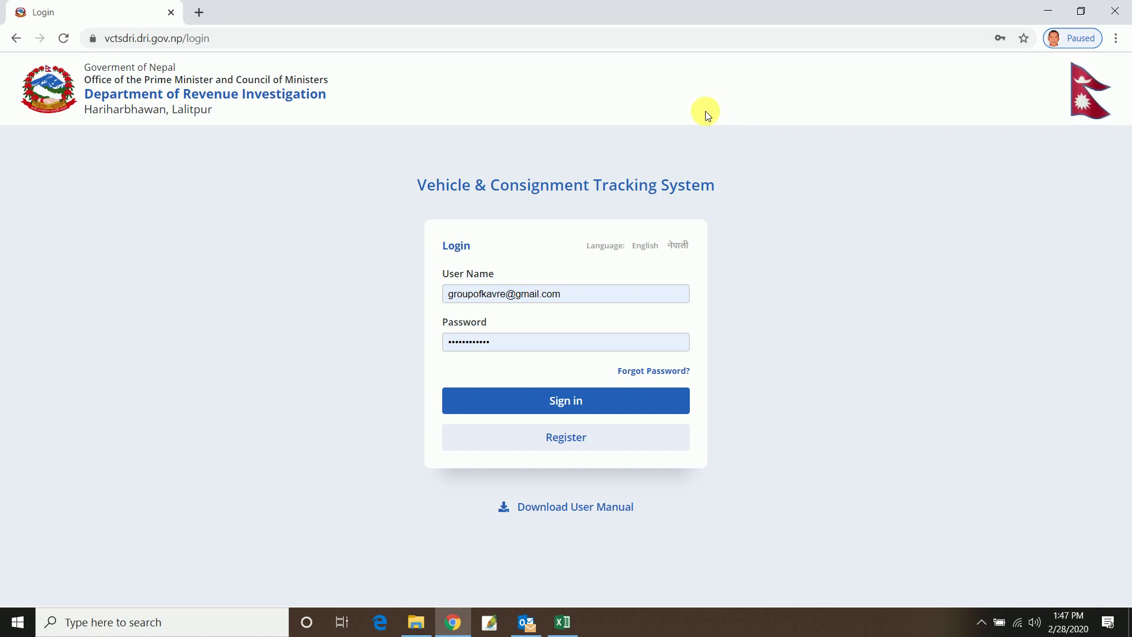
# - Open the company registration form and examine its company type, PAN number, company name, email, province and district fields
pyautogui.click(564, 439)
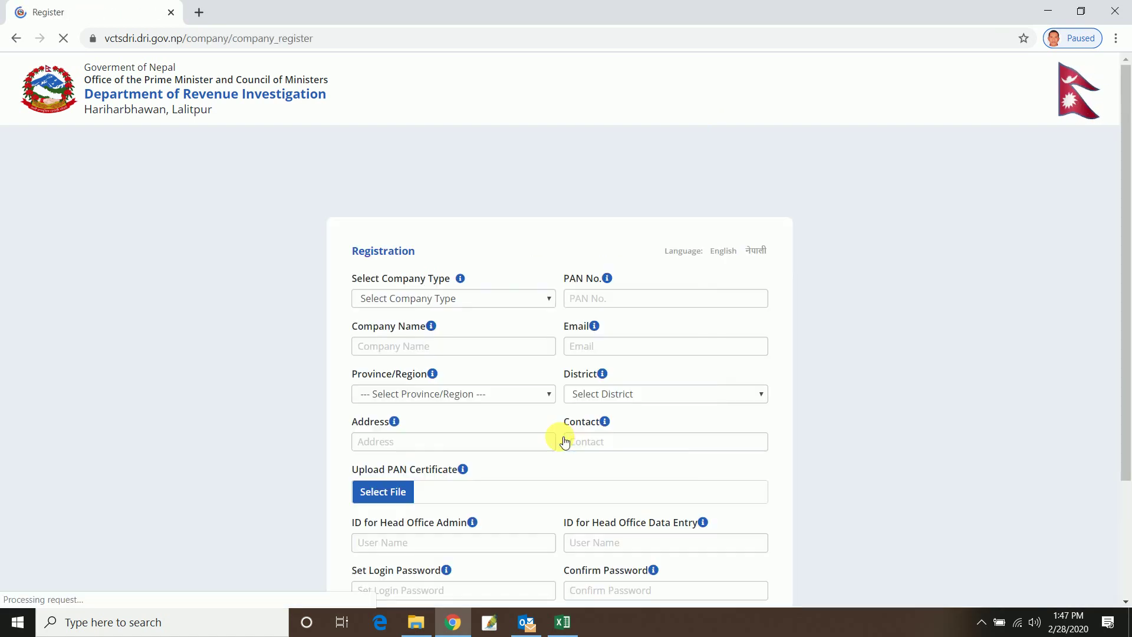
pyautogui.scroll(-3, 899, 232)
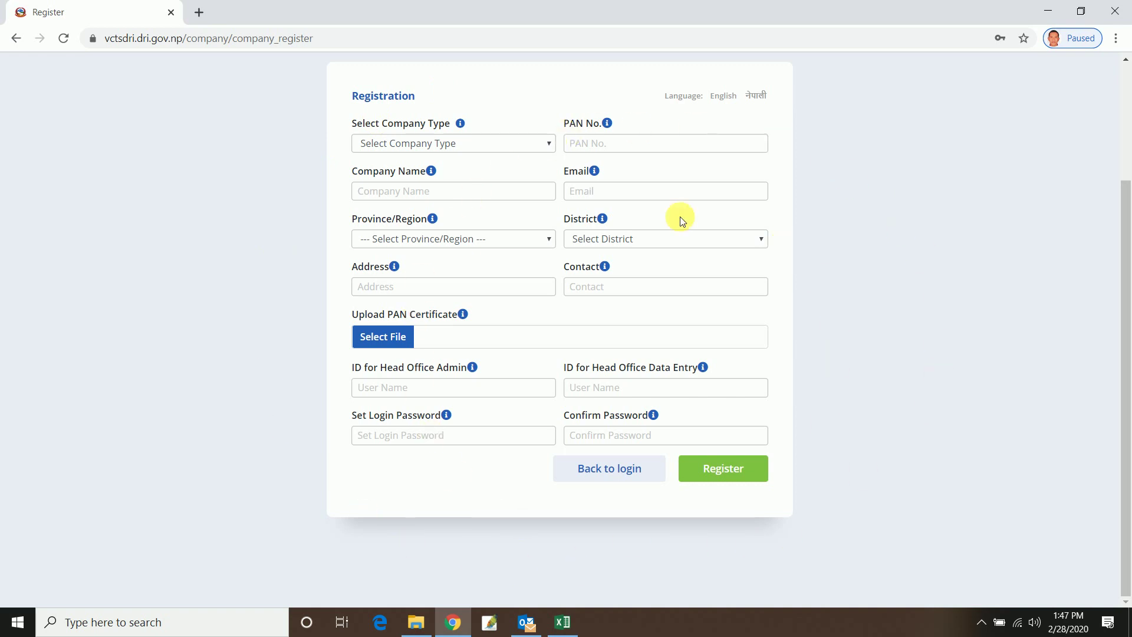
pyautogui.click(547, 144)
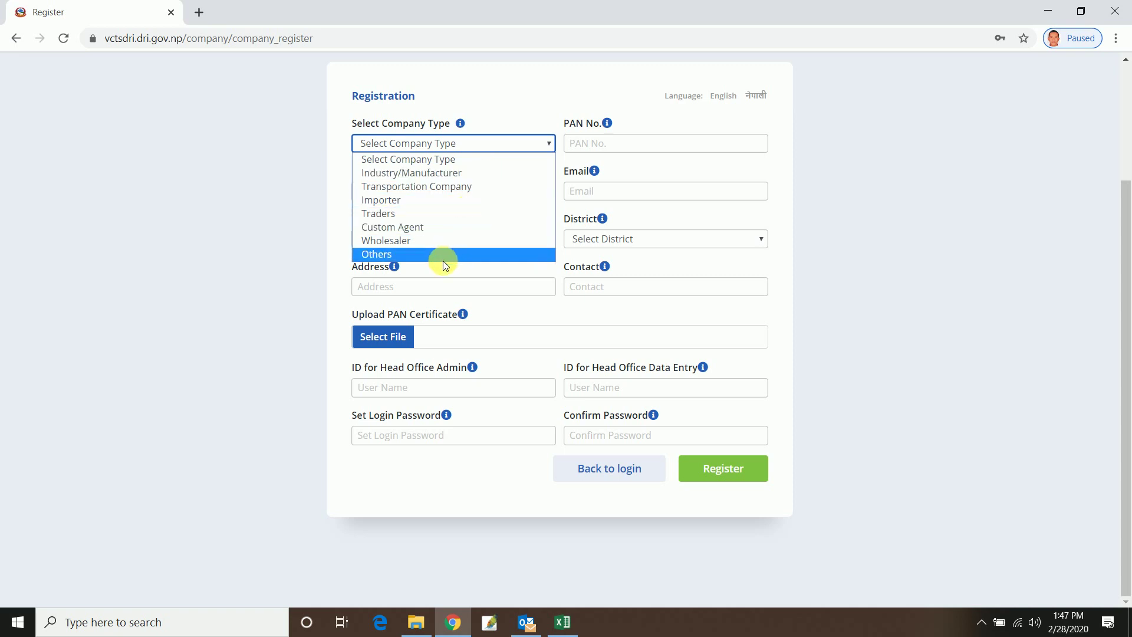
pyautogui.click(703, 169)
pyautogui.click(699, 153)
pyautogui.click(505, 192)
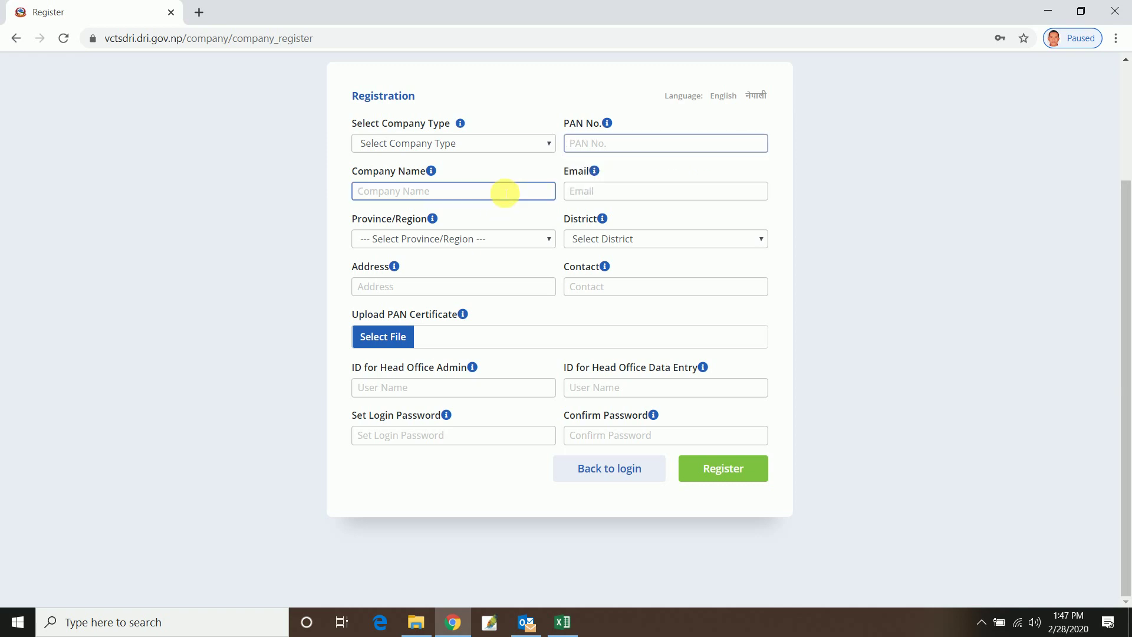
pyautogui.click(671, 192)
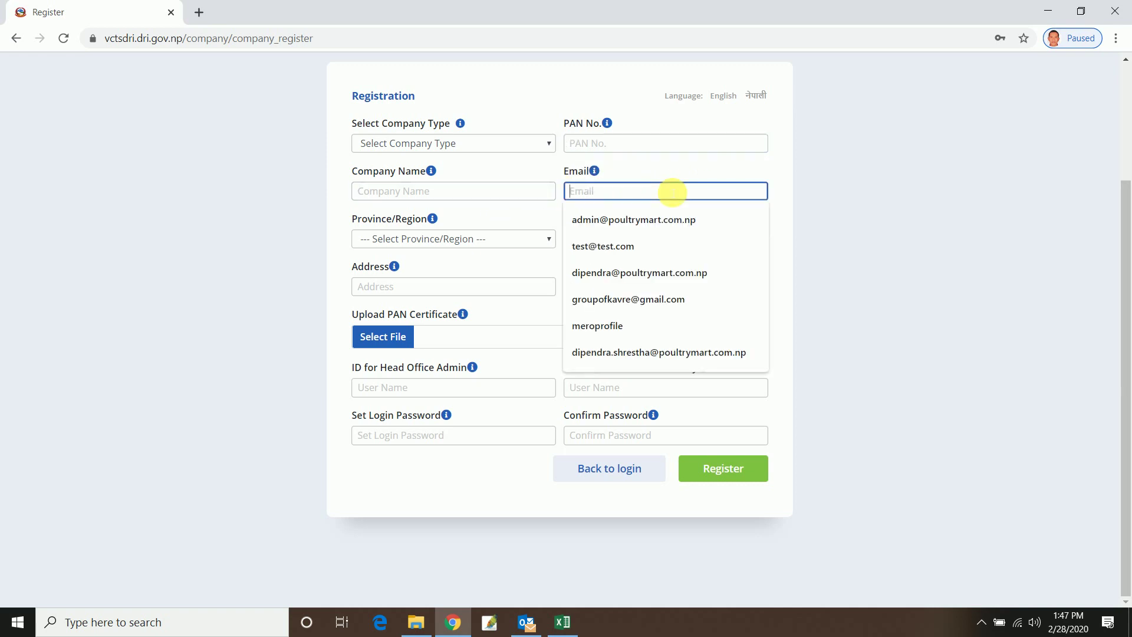
pyautogui.click(537, 241)
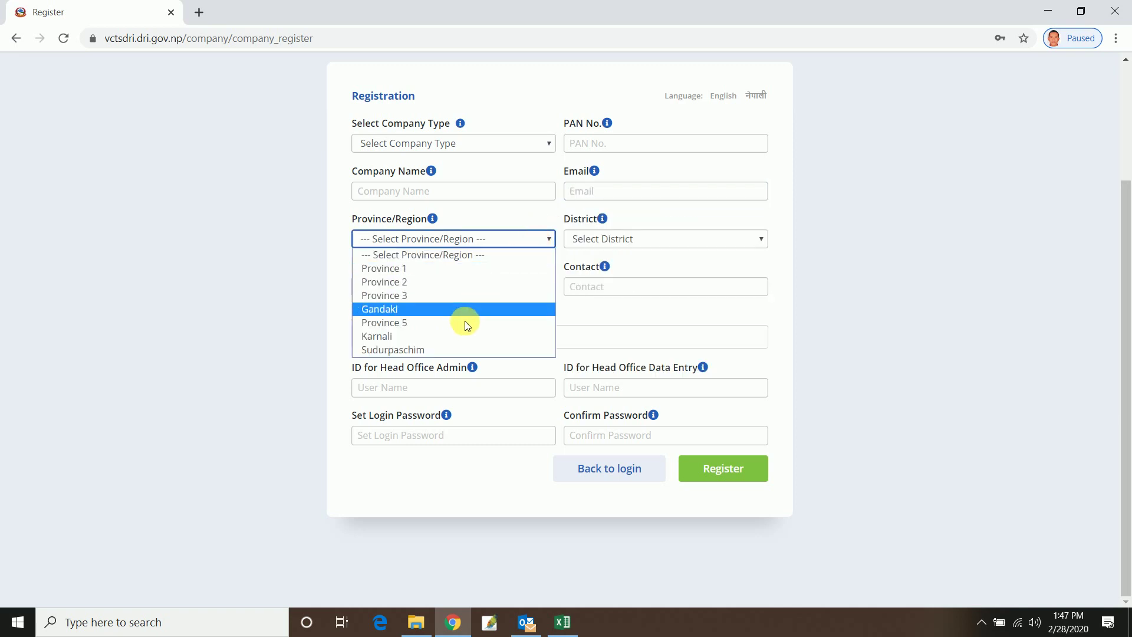
pyautogui.click(256, 305)
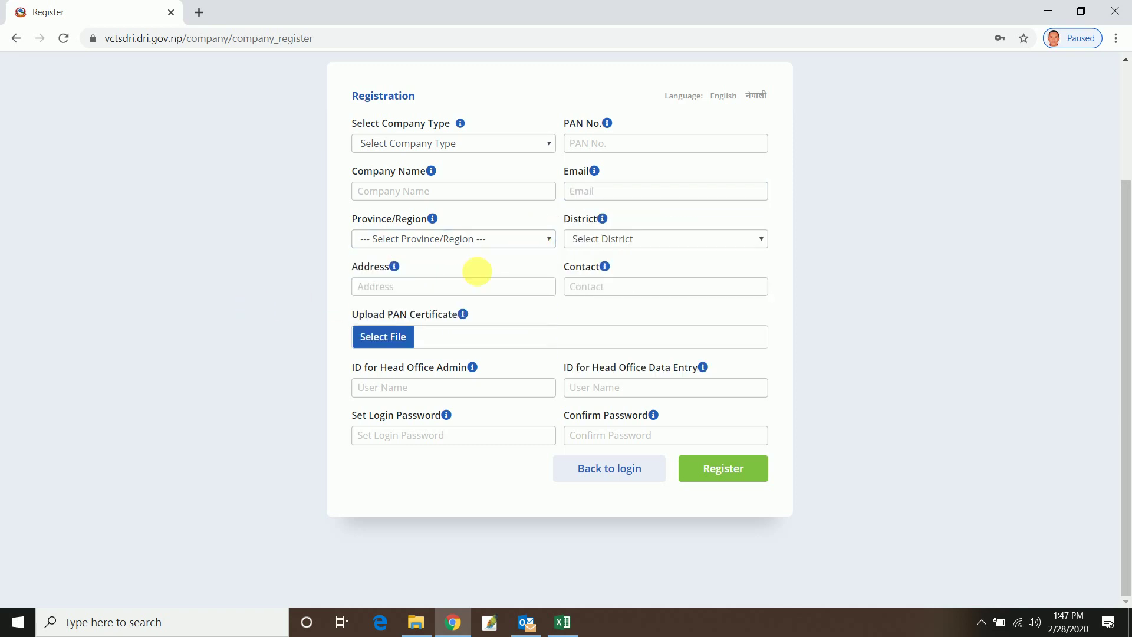
pyautogui.click(750, 239)
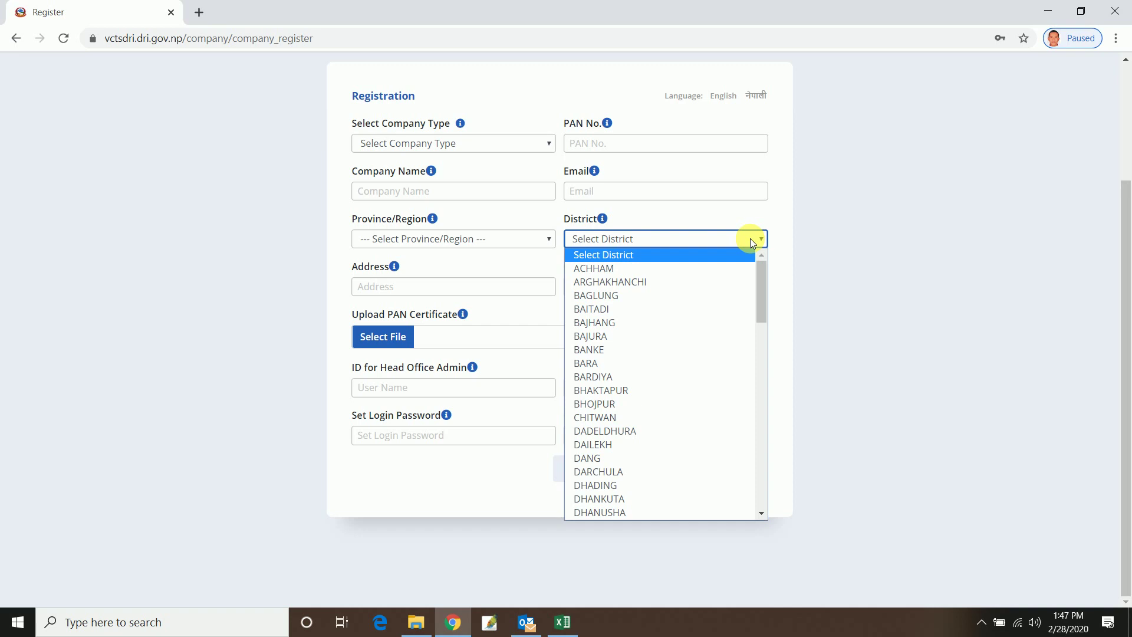
pyautogui.click(752, 237)
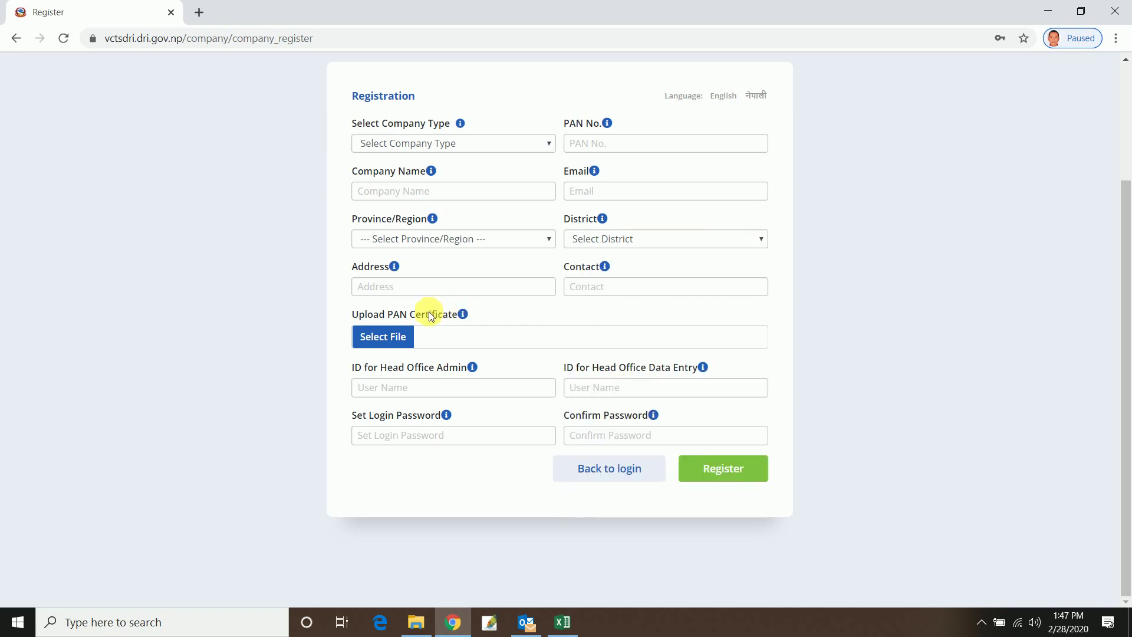
# - Examine the form's address, contact, PAN certificate upload, head office ID and password fields without filling them, and return to the login page
pyautogui.click(409, 294)
pyautogui.click(712, 292)
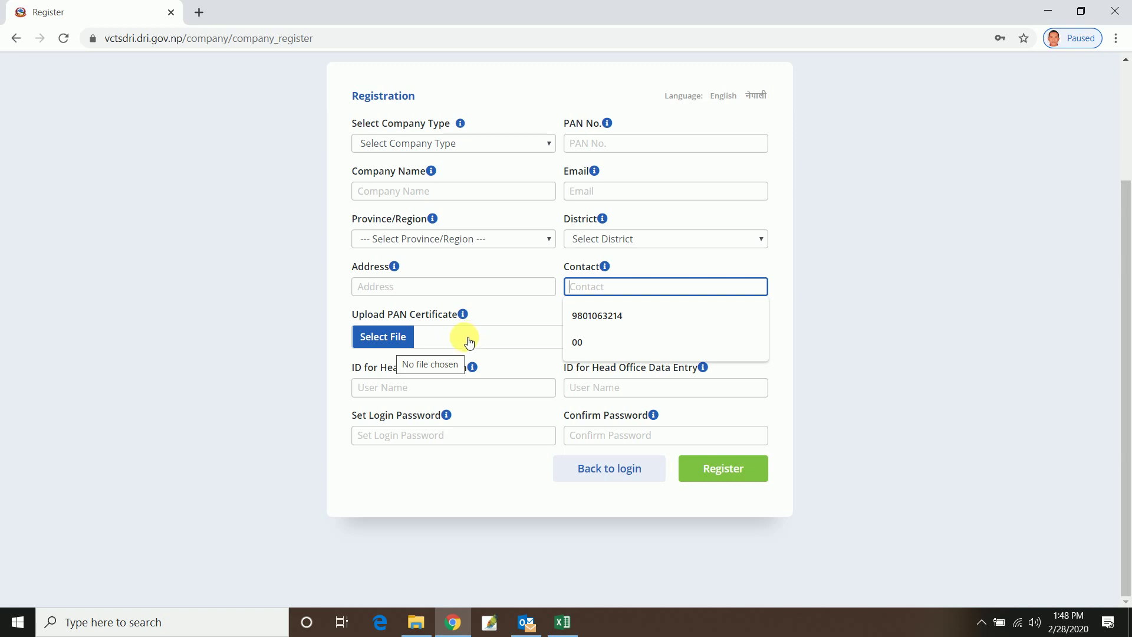
pyautogui.click(377, 337)
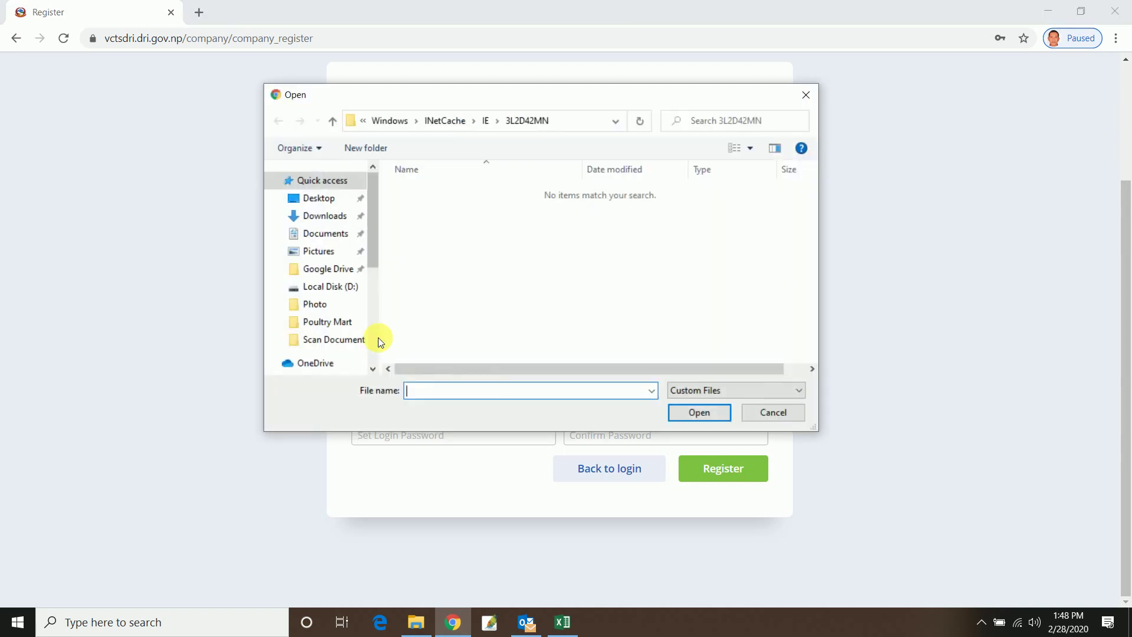
pyautogui.click(764, 409)
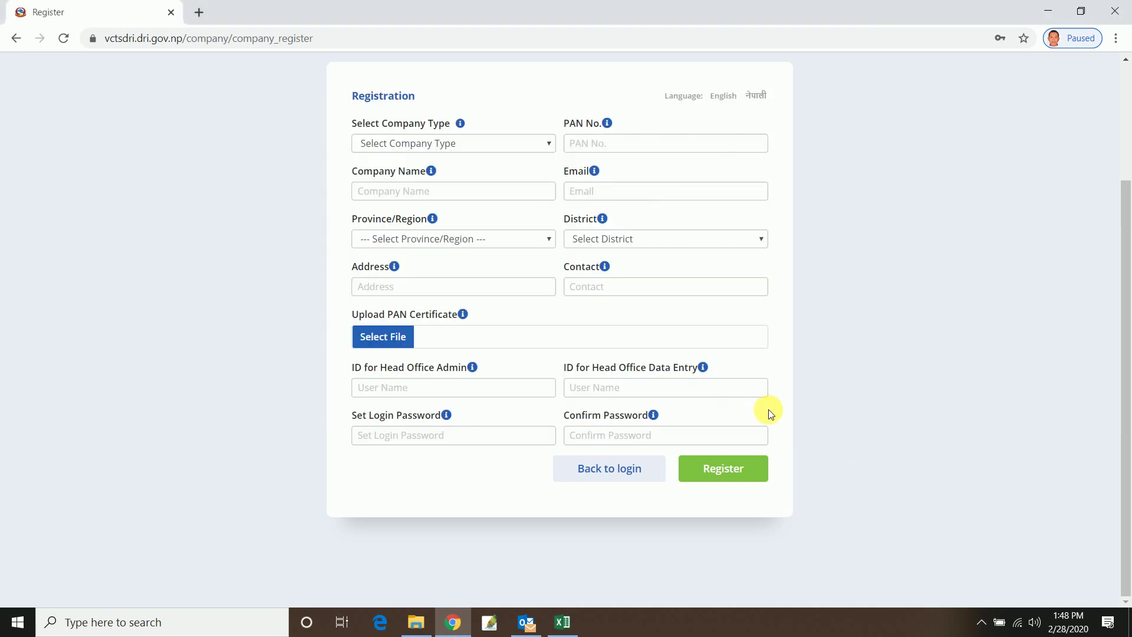
pyautogui.click(463, 387)
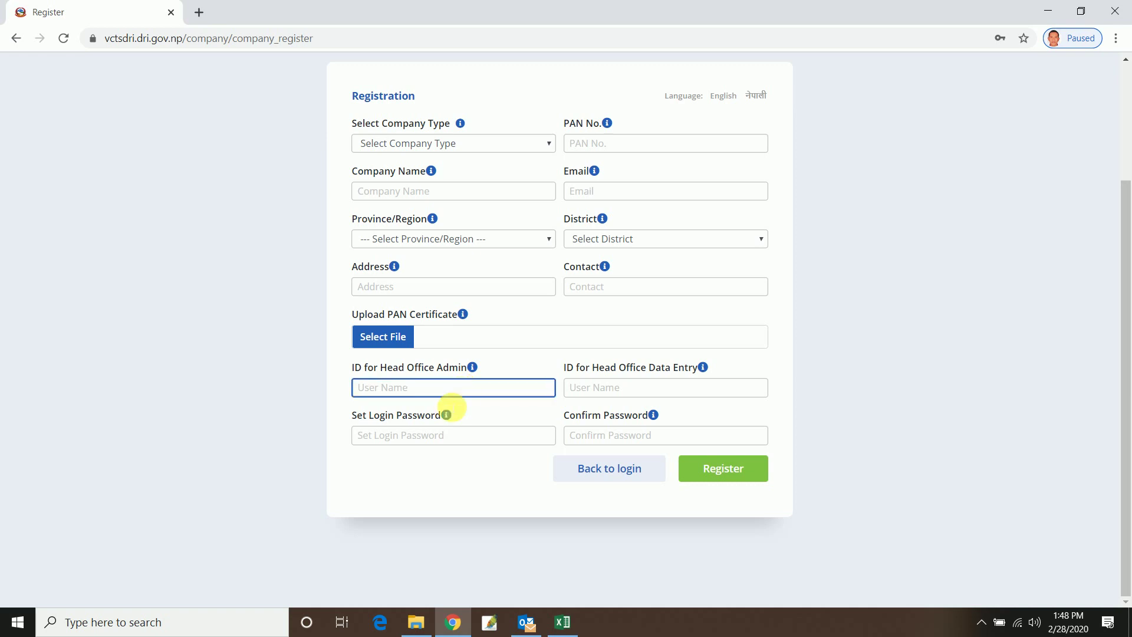
pyautogui.click(437, 446)
pyautogui.click(475, 394)
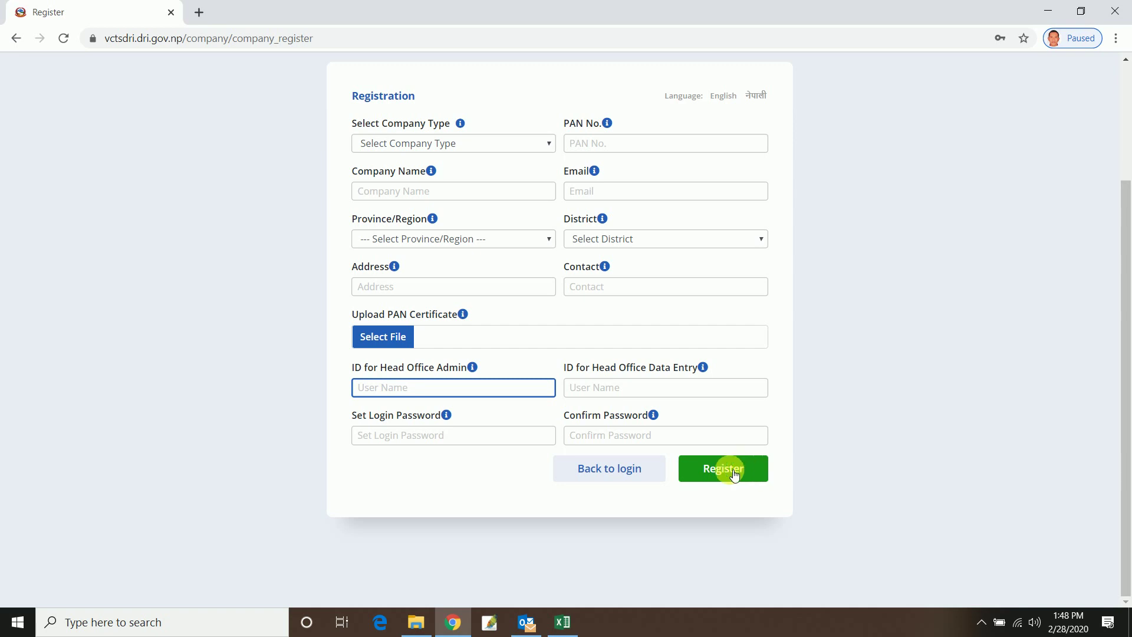
pyautogui.click(629, 469)
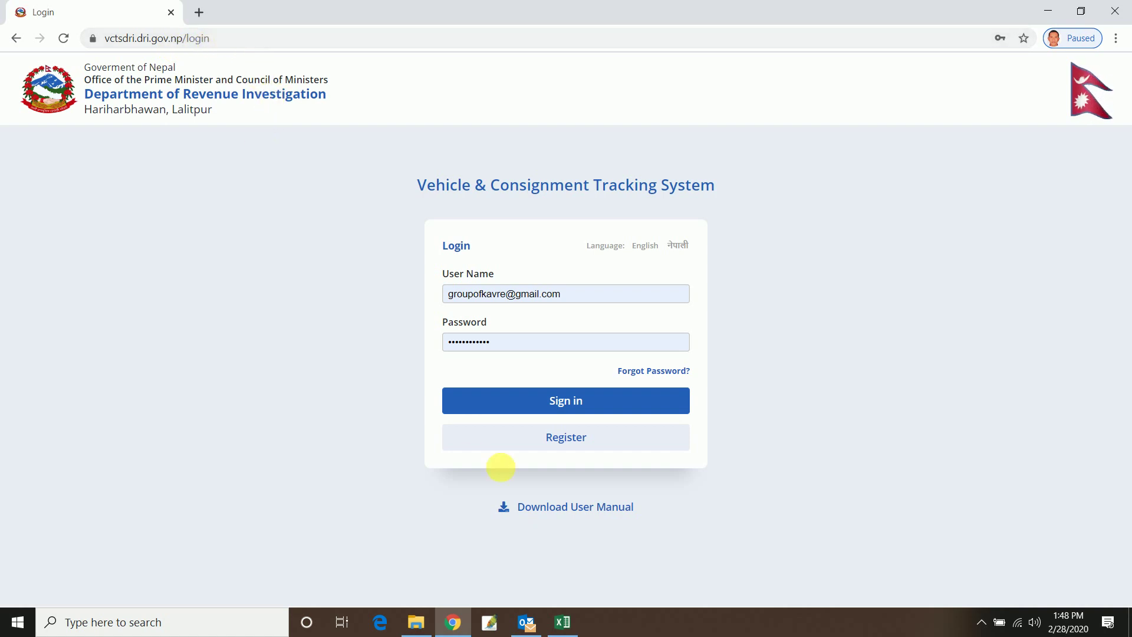
# - Open the system's user manual and look through its registration, login and dashboard instructions, ending back at the cover page
pyautogui.click(581, 507)
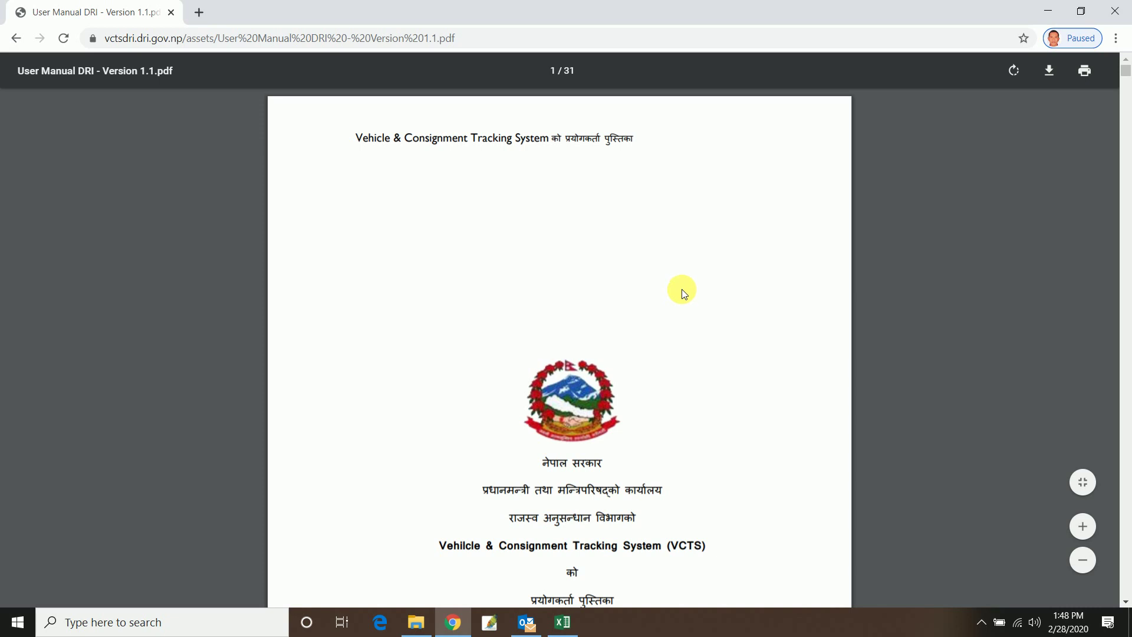
pyautogui.scroll(-3, 689, 284)
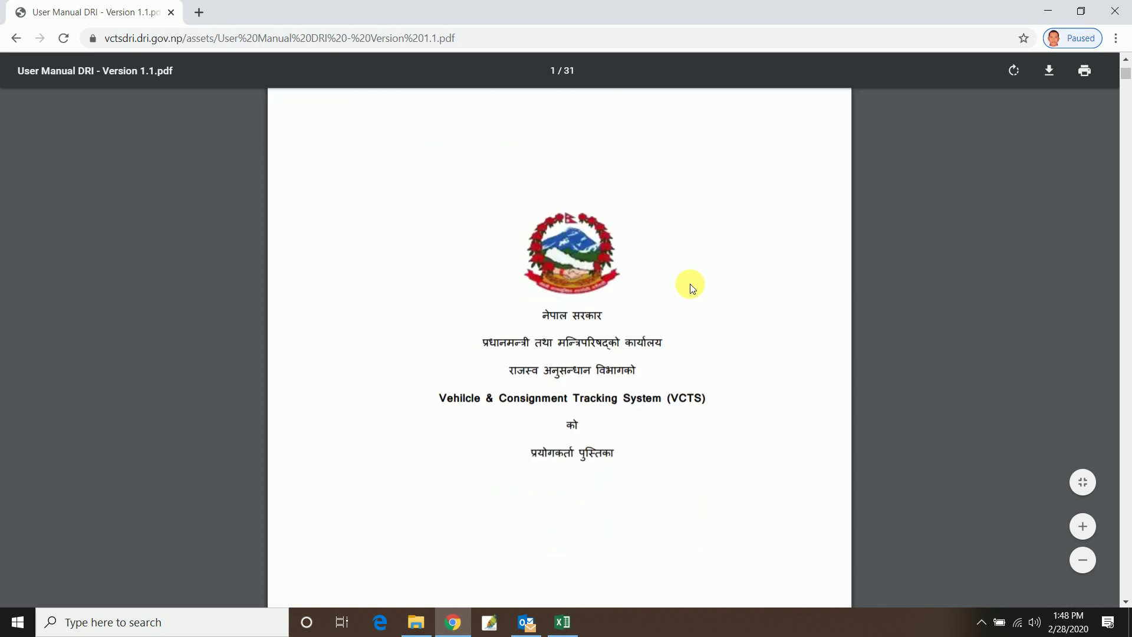
pyautogui.scroll(3, 690, 284)
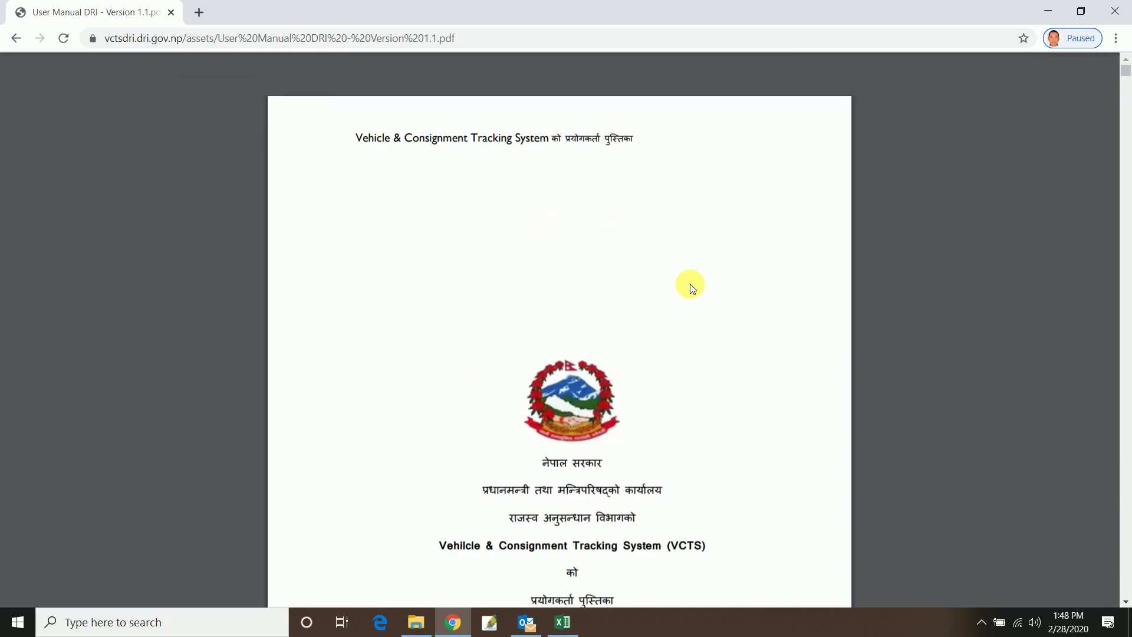
pyautogui.scroll(-9, 690, 284)
pyautogui.scroll(-4, 689, 284)
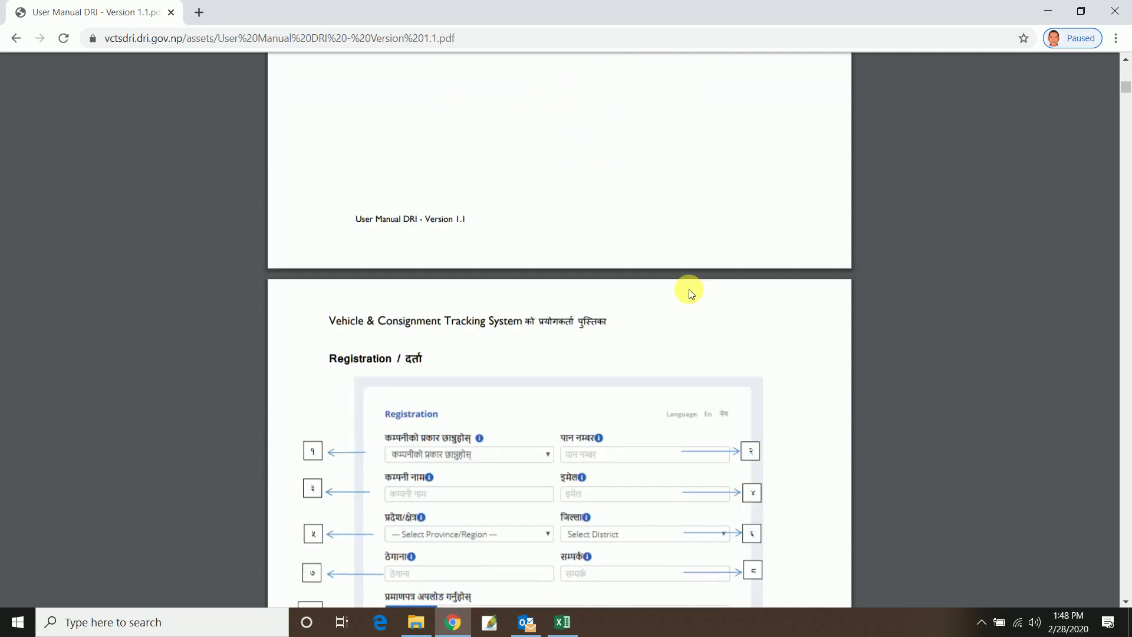
pyautogui.scroll(-9, 690, 289)
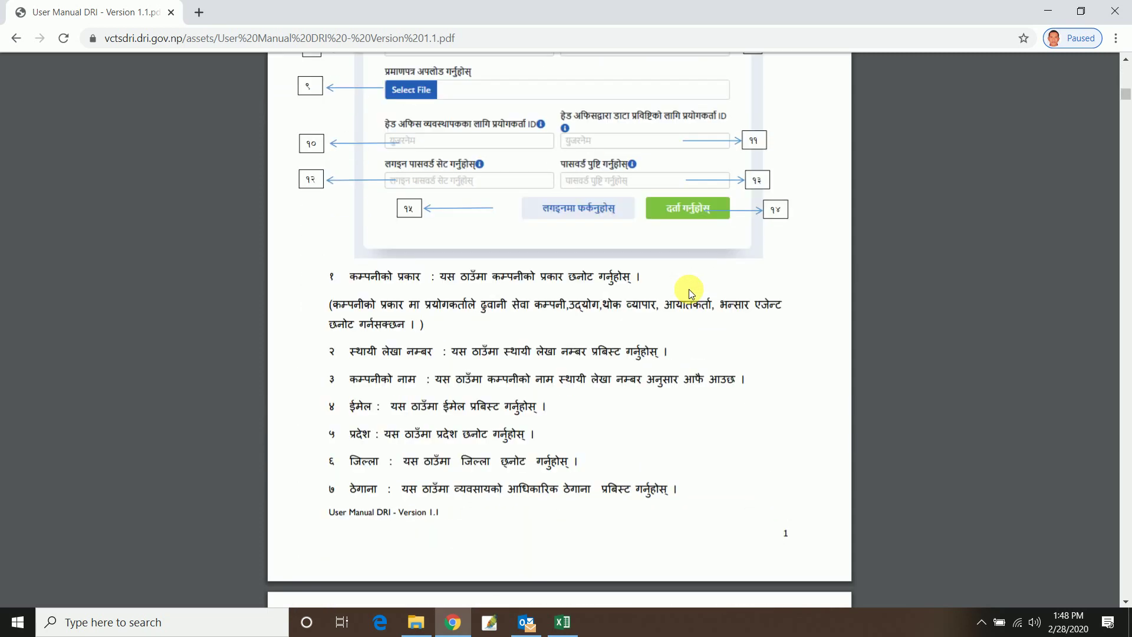
pyautogui.scroll(-7, 688, 288)
pyautogui.scroll(-4, 689, 289)
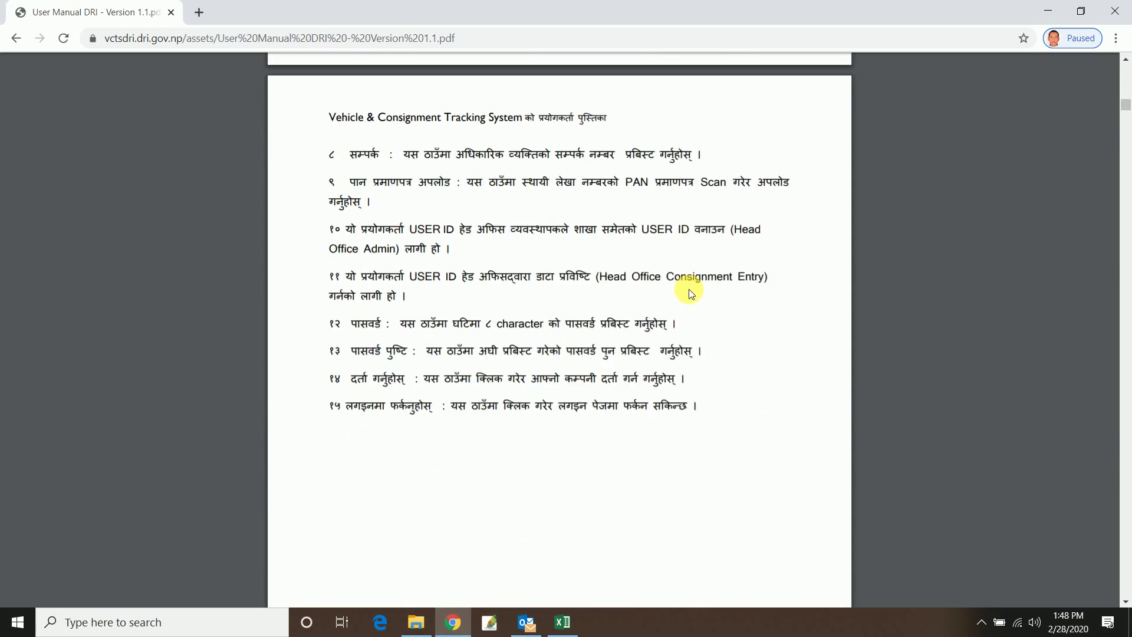
pyautogui.scroll(-13, 690, 291)
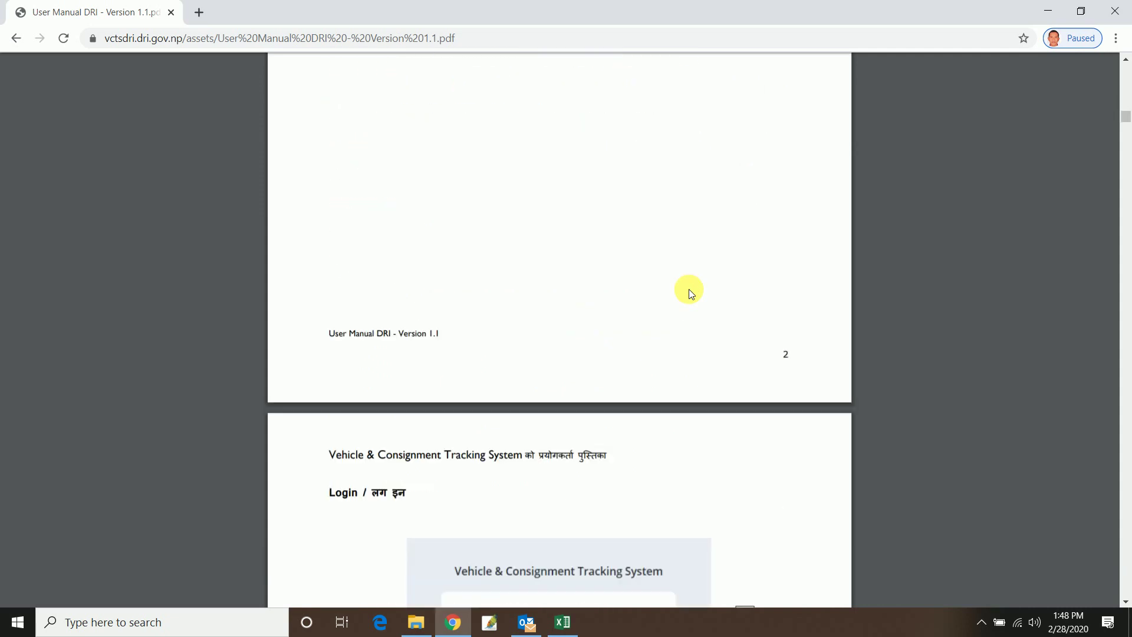
pyautogui.scroll(-3, 688, 289)
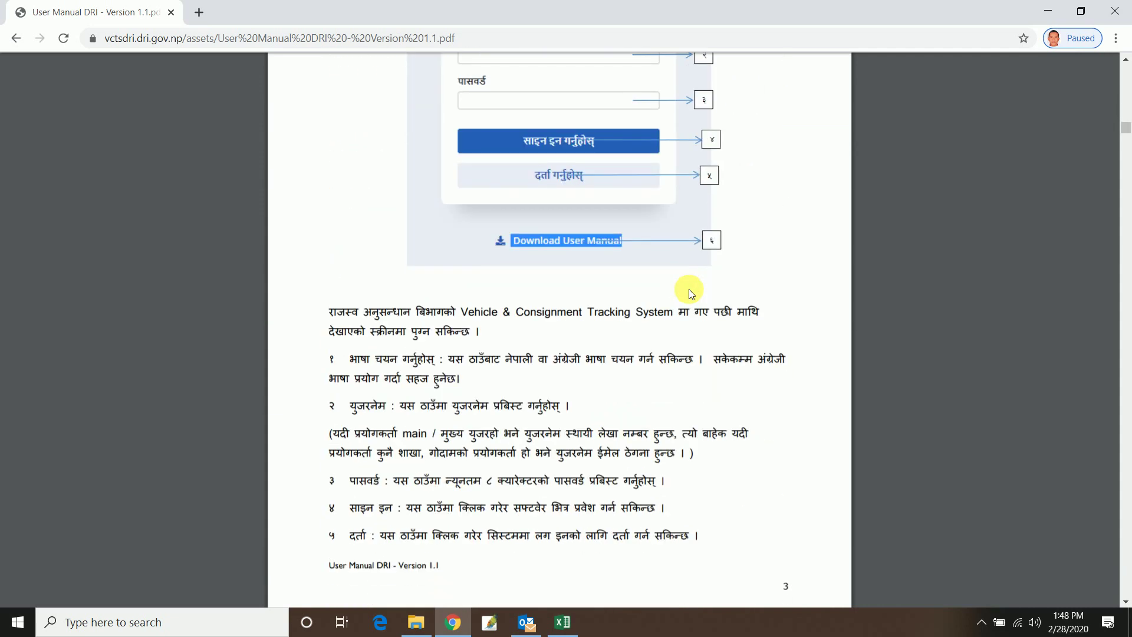
pyautogui.scroll(-9, 688, 289)
pyautogui.scroll(-15, 688, 288)
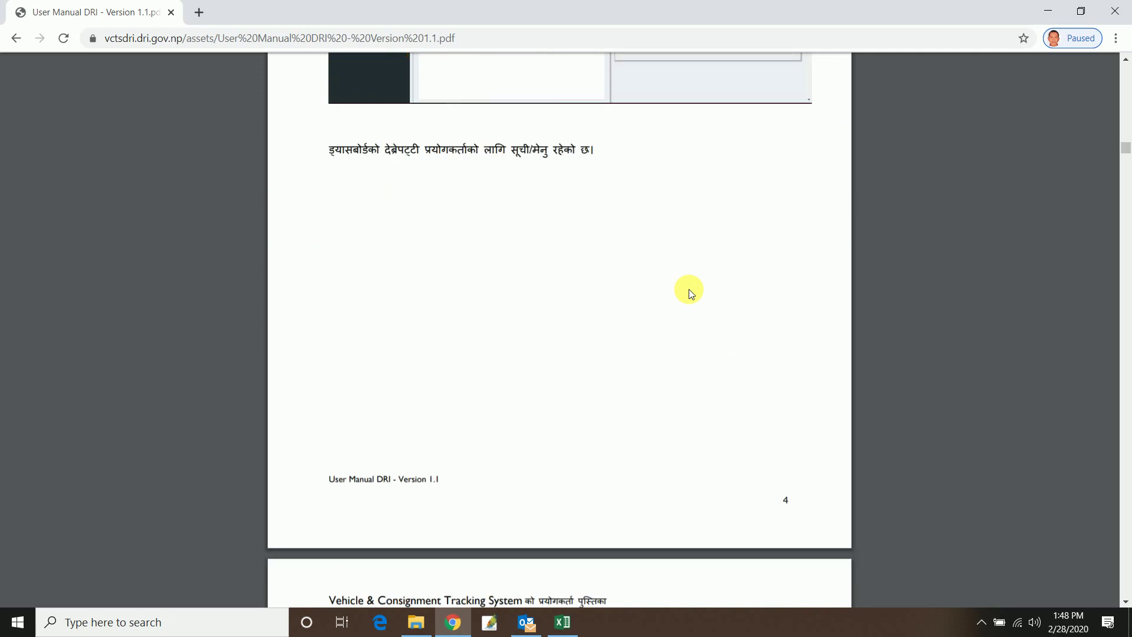
pyautogui.scroll(-10, 688, 289)
pyautogui.moveTo(1125, 171); pyautogui.dragTo(1120, 56)
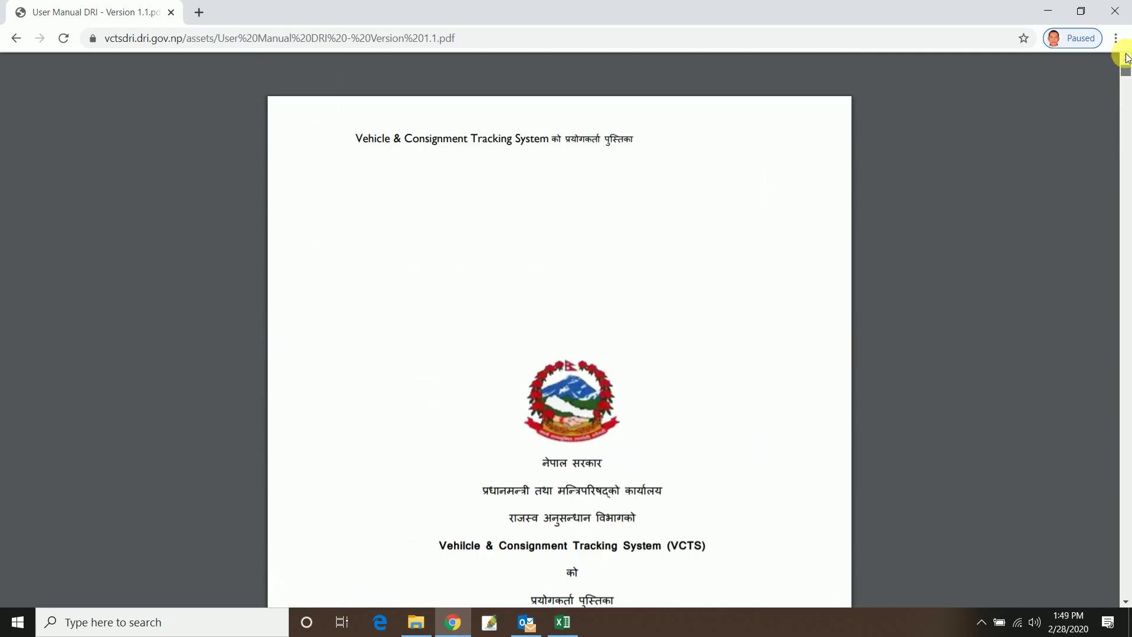
# - Go back from the manual to the login page and sign in with the prefilled account credentials
pyautogui.click(19, 44)
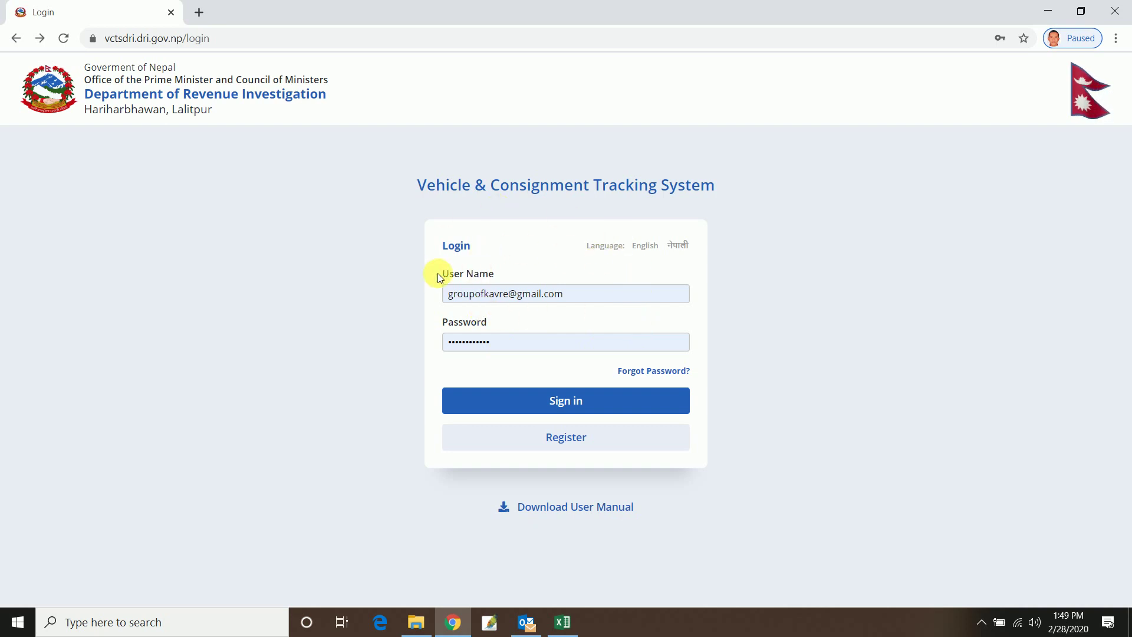
pyautogui.click(580, 406)
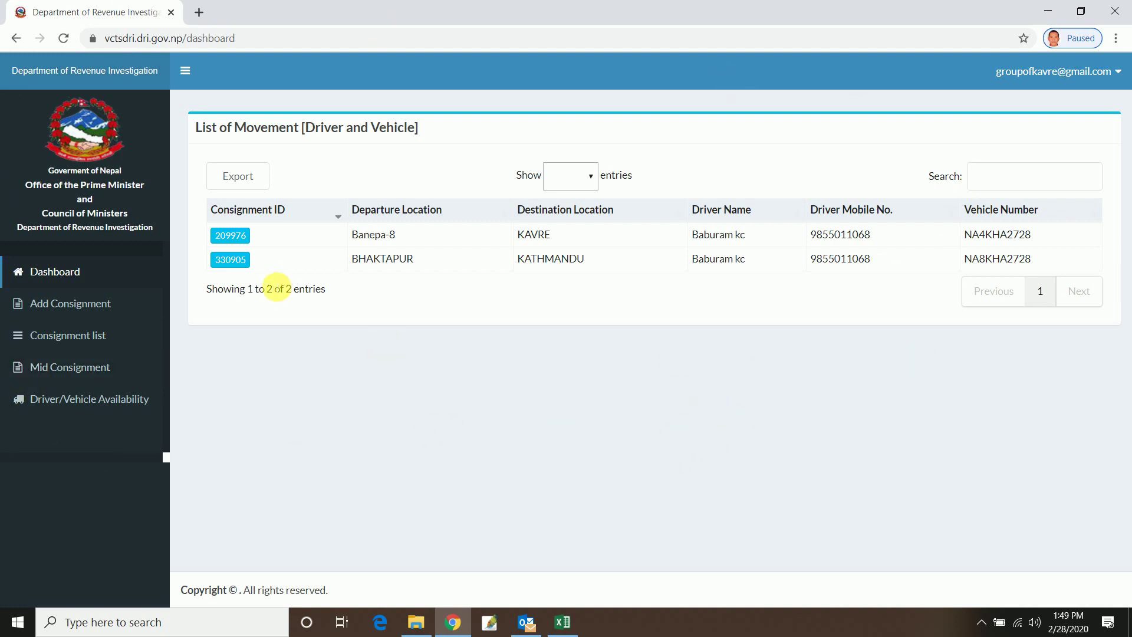
# - Open the form for adding a consignment and examine its vehicle type options and vehicle number field
pyautogui.click(87, 306)
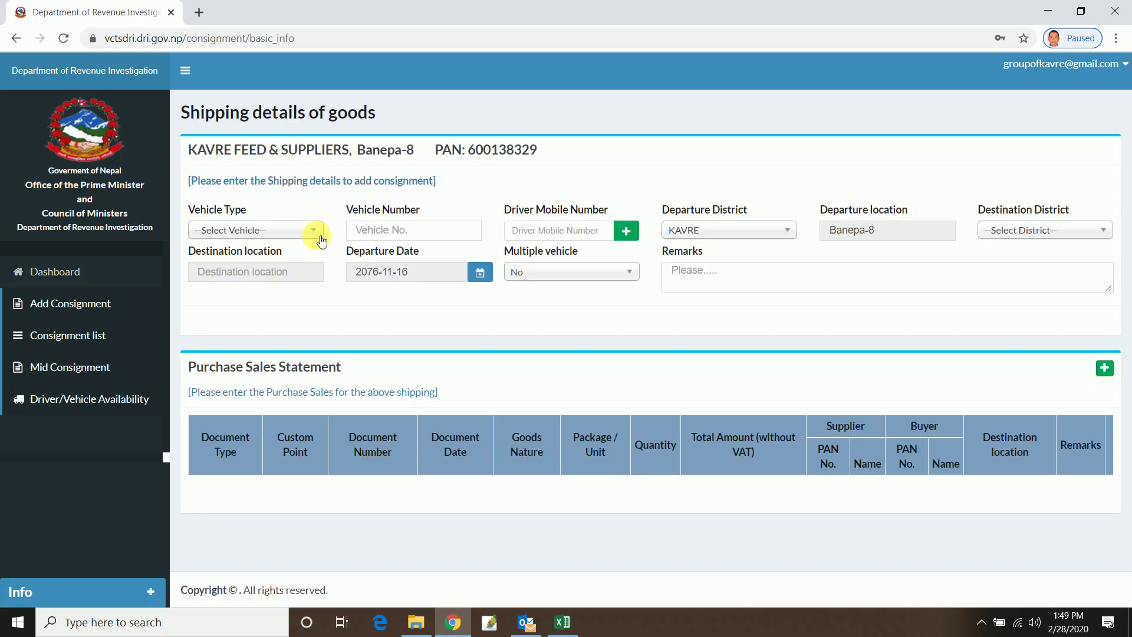
pyautogui.click(321, 237)
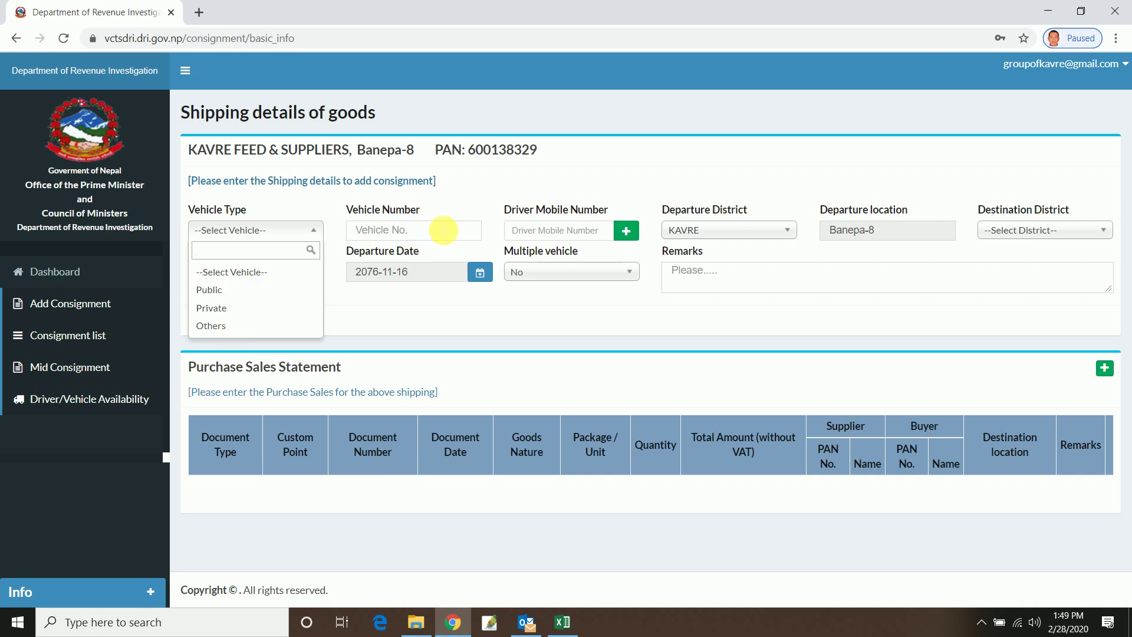
pyautogui.click(443, 230)
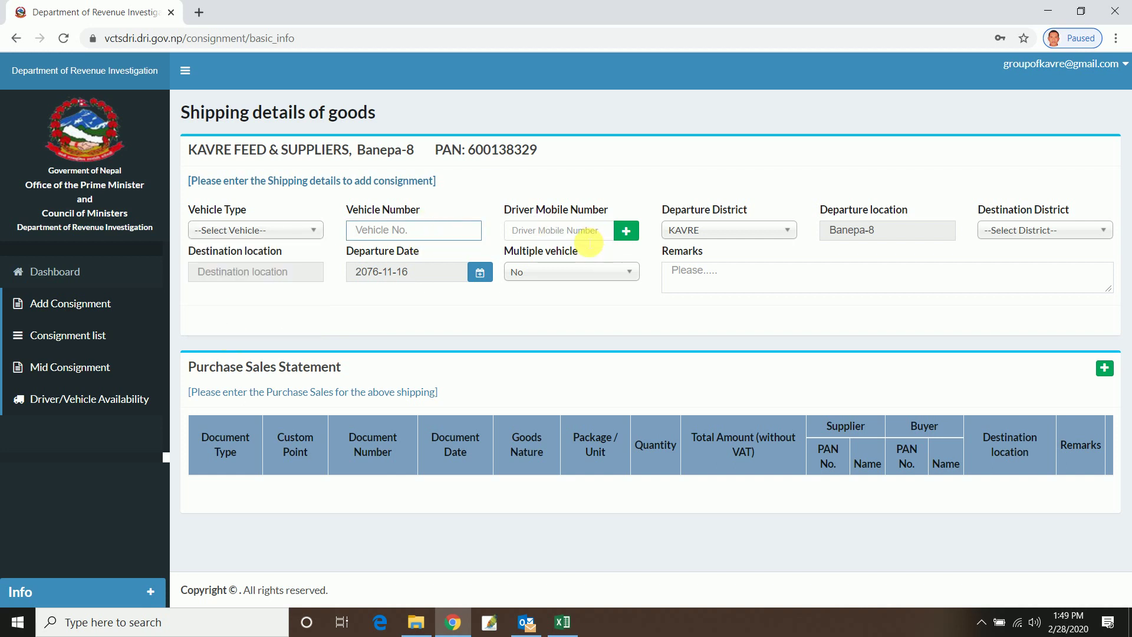
# - Examine the departure district, departure location, destination district and destination location fields without changing them
pyautogui.click(791, 233)
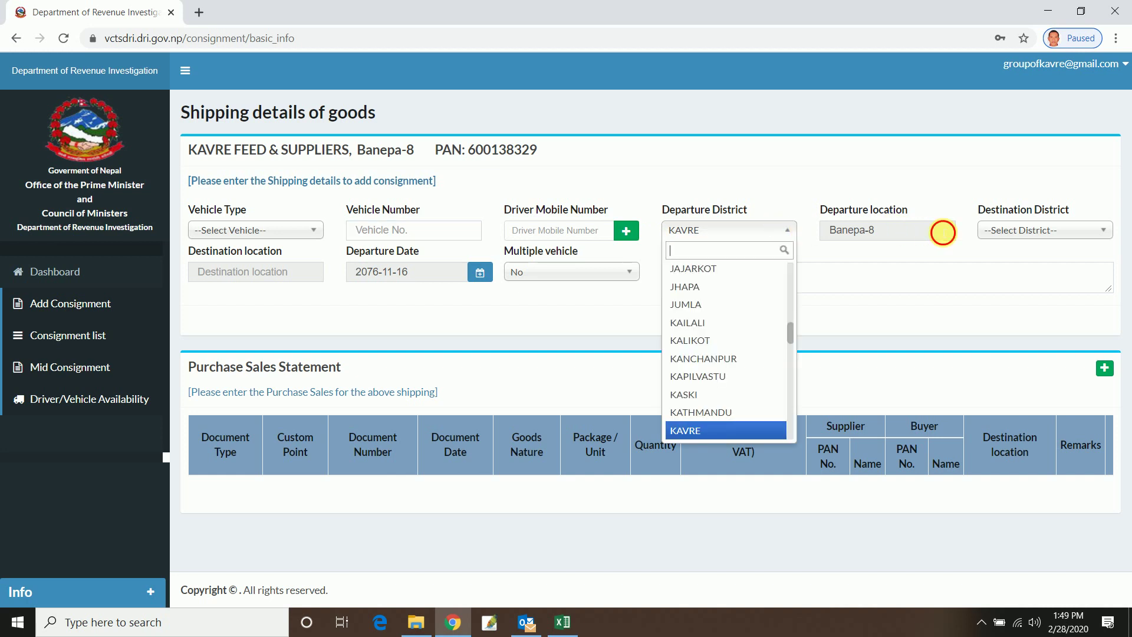
pyautogui.click(941, 231)
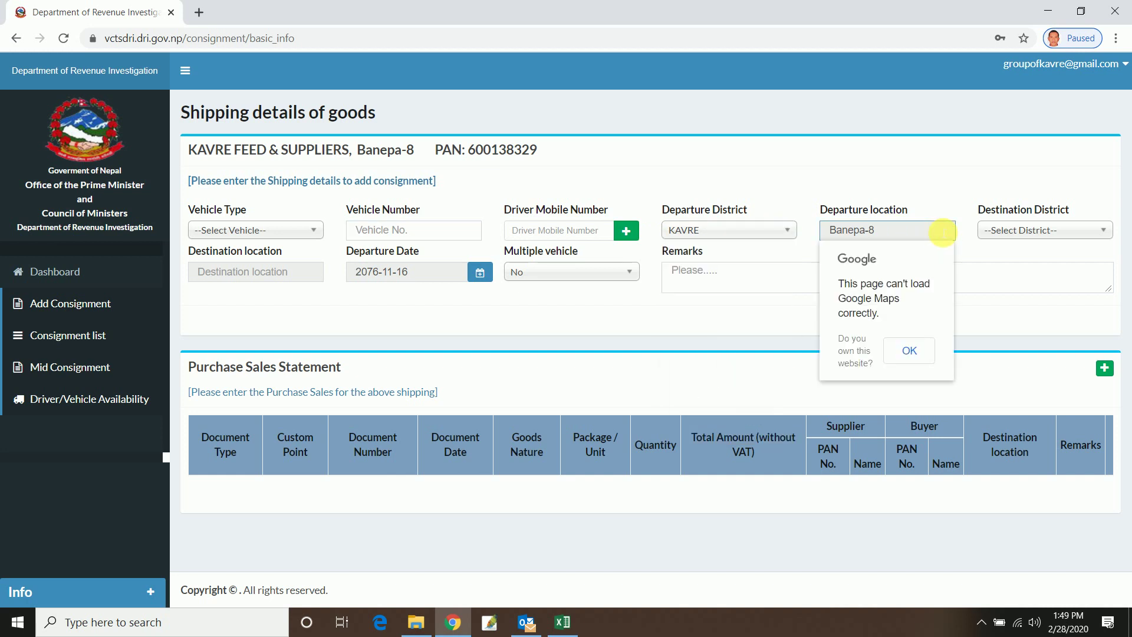
pyautogui.click(742, 235)
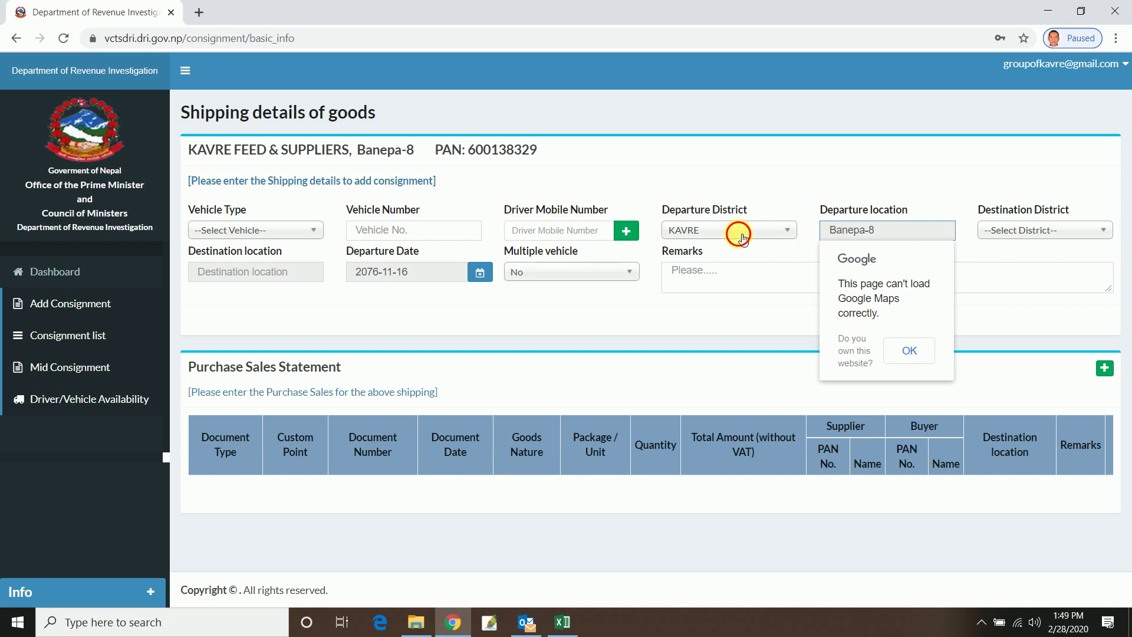
pyautogui.click(893, 234)
pyautogui.click(1065, 188)
pyautogui.click(1107, 237)
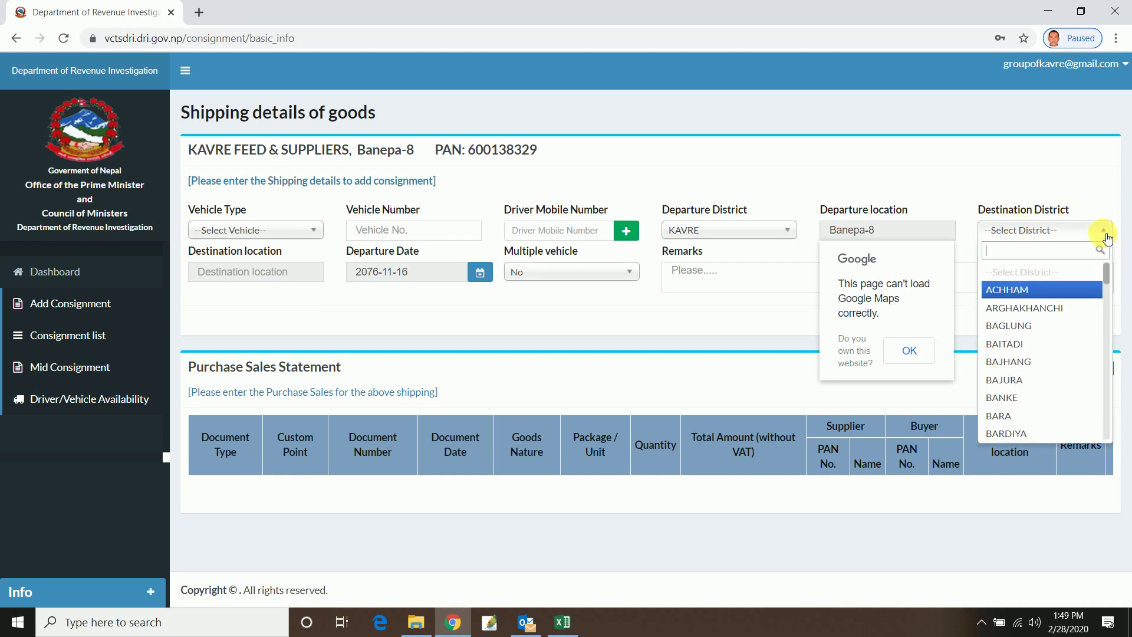
pyautogui.click(678, 281)
pyautogui.click(304, 277)
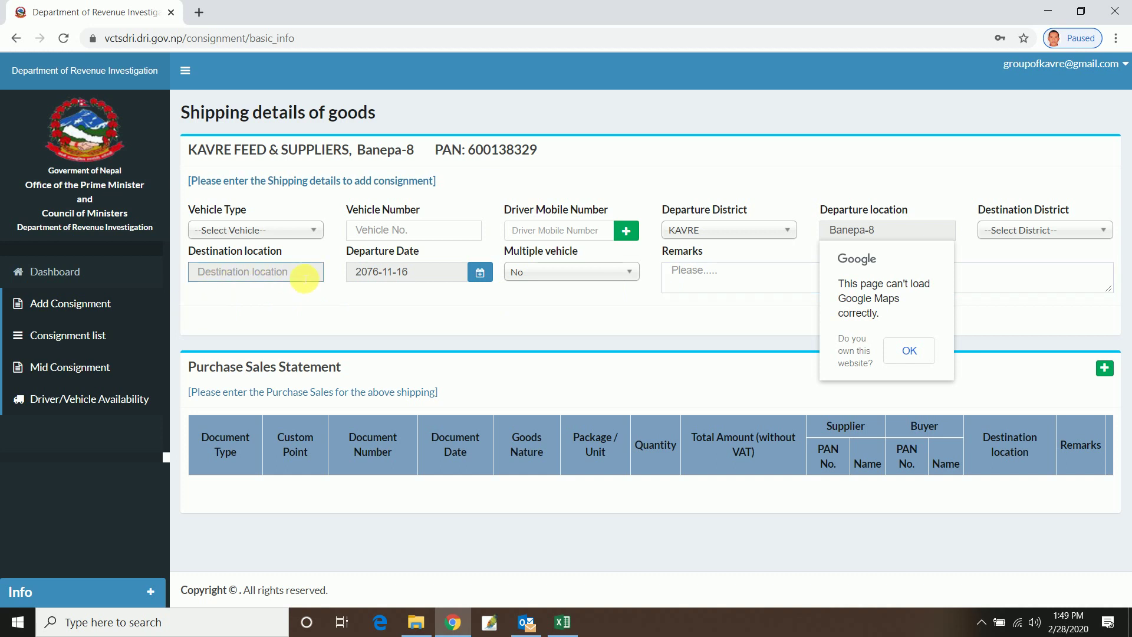
# - Switch the multiple vehicle option to Yes and back to No, check the remarks field, and dismiss the Google Maps notice
pyautogui.click(631, 272)
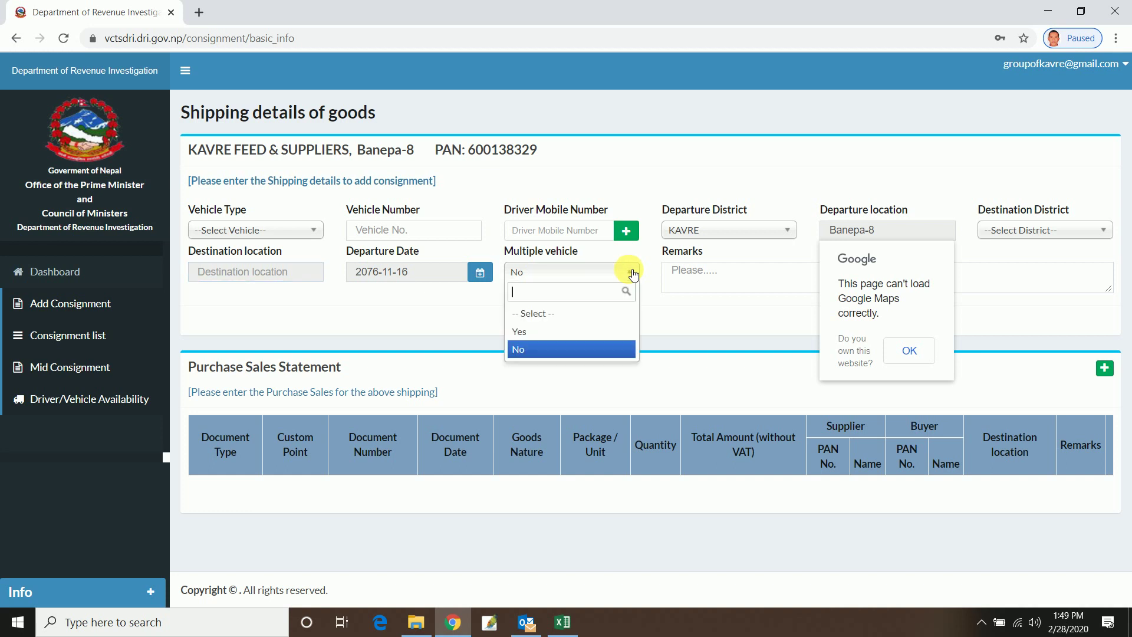
pyautogui.click(558, 332)
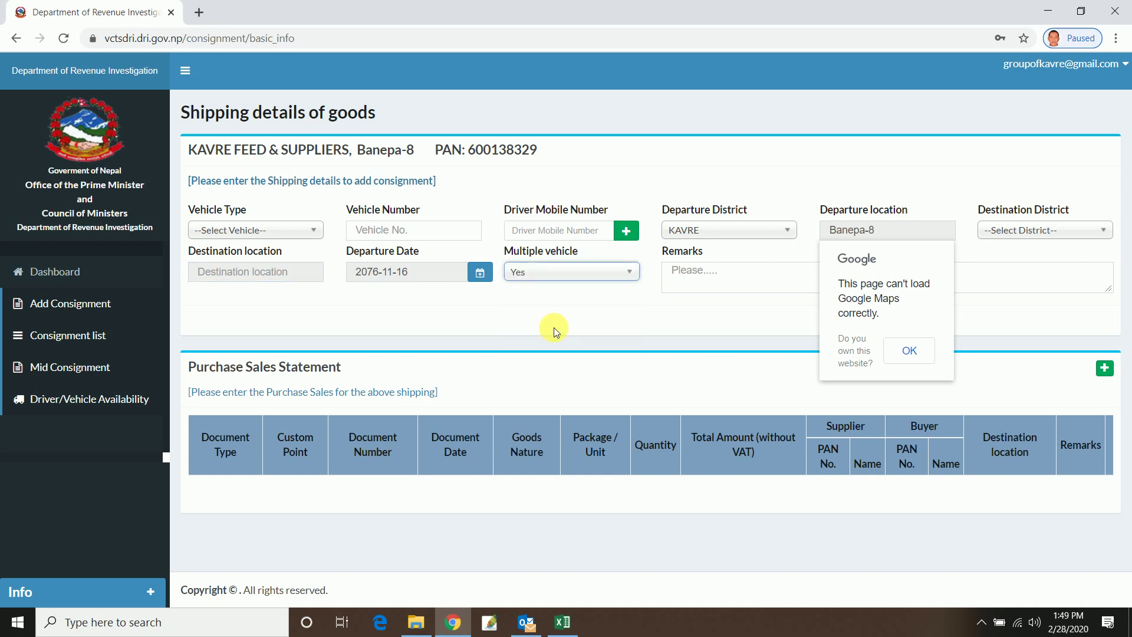
pyautogui.click(613, 273)
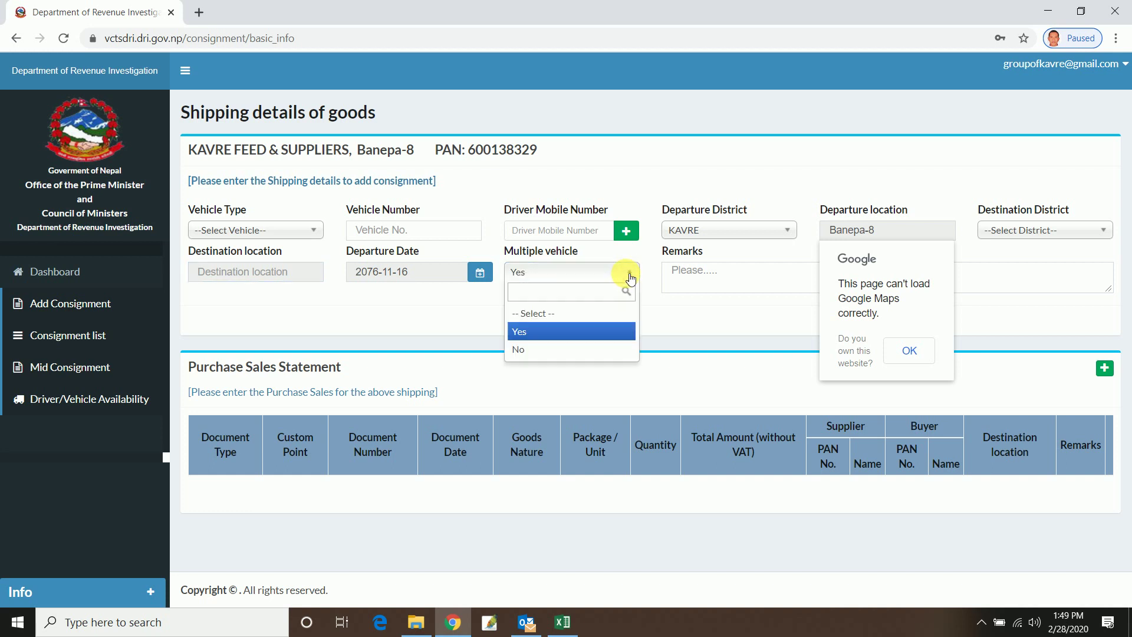
pyautogui.click(558, 350)
pyautogui.click(753, 286)
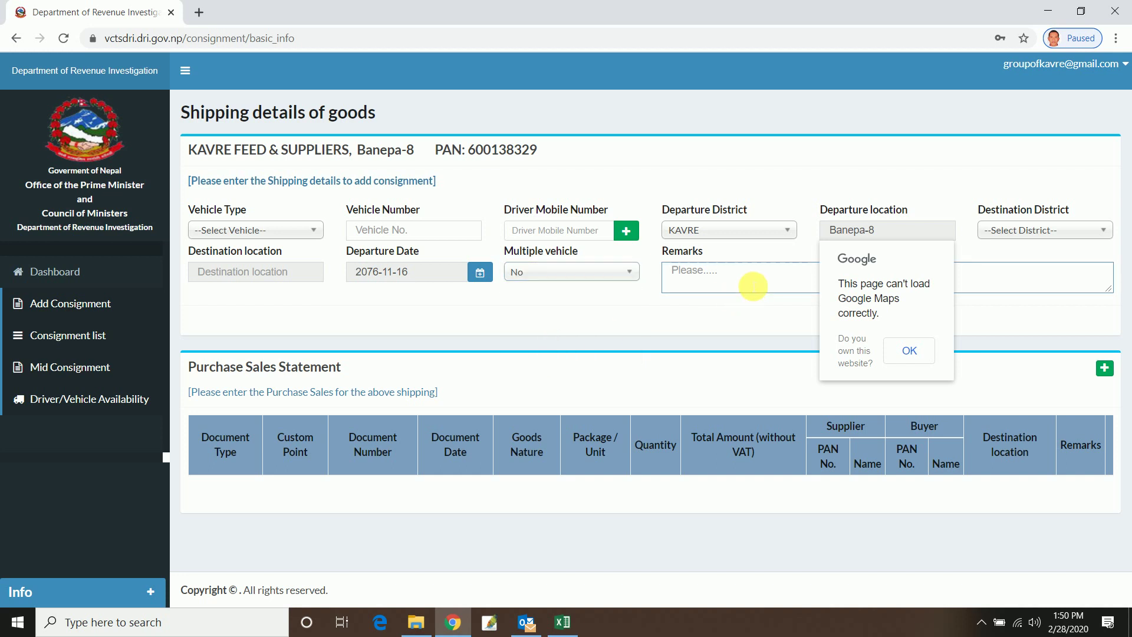
pyautogui.click(911, 350)
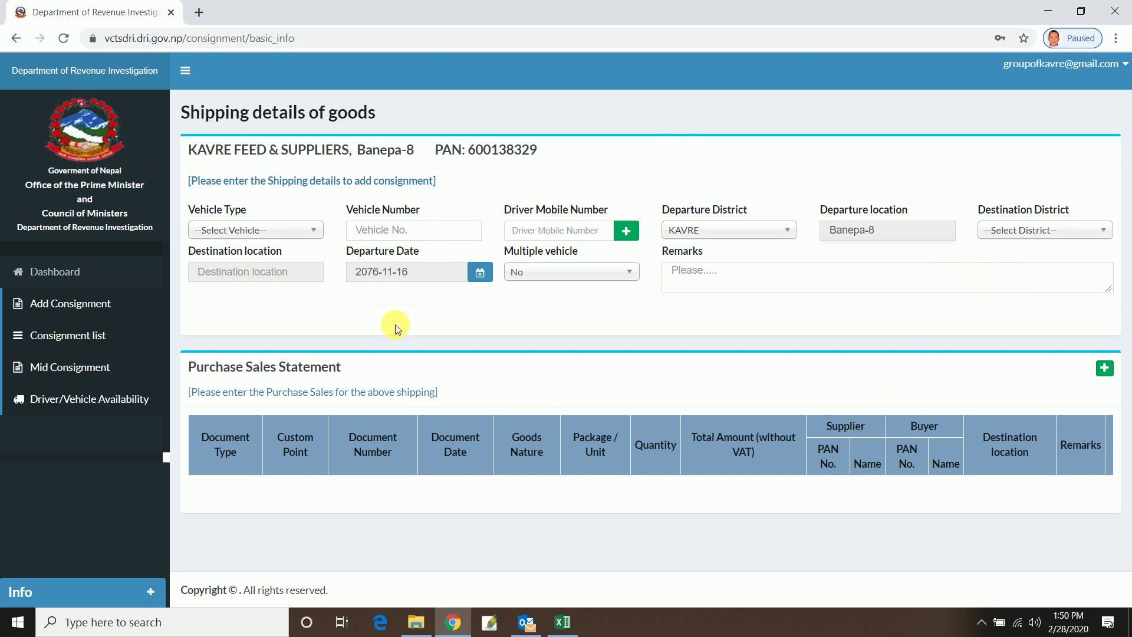
# - Add a new document row to the purchase sales statement and set its document type to बिल
pyautogui.click(1105, 369)
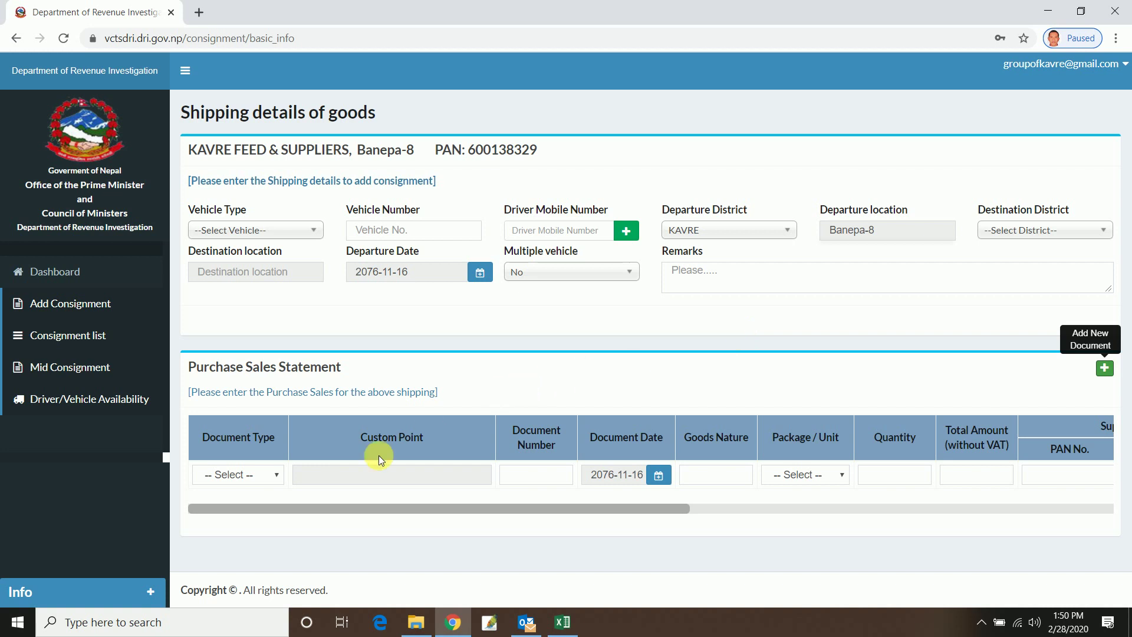
pyautogui.click(277, 468)
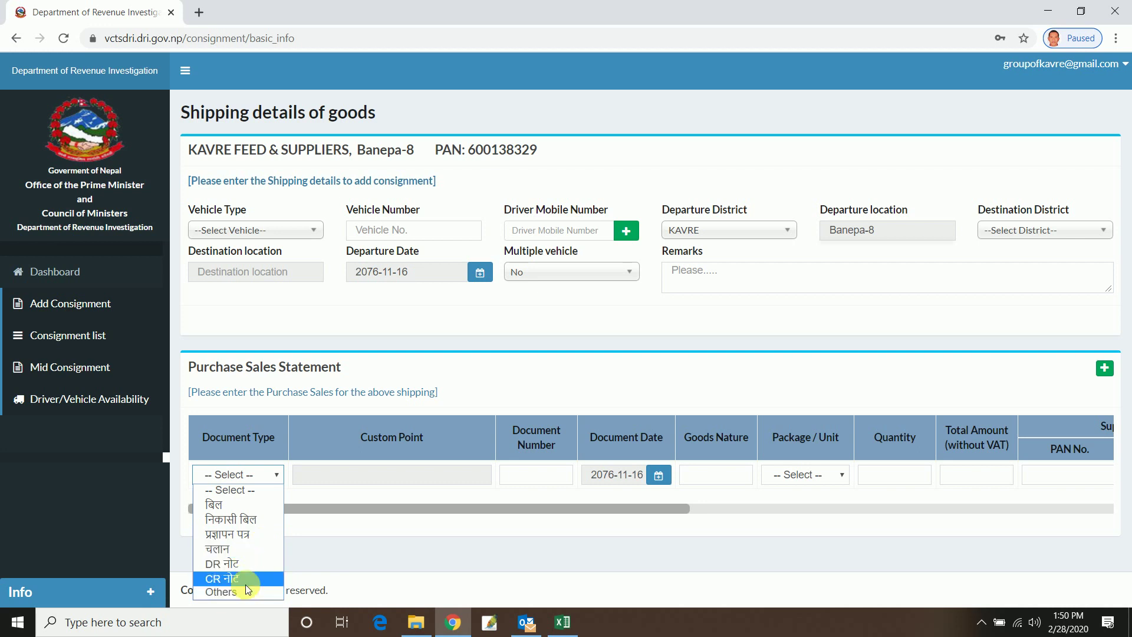
pyautogui.click(253, 505)
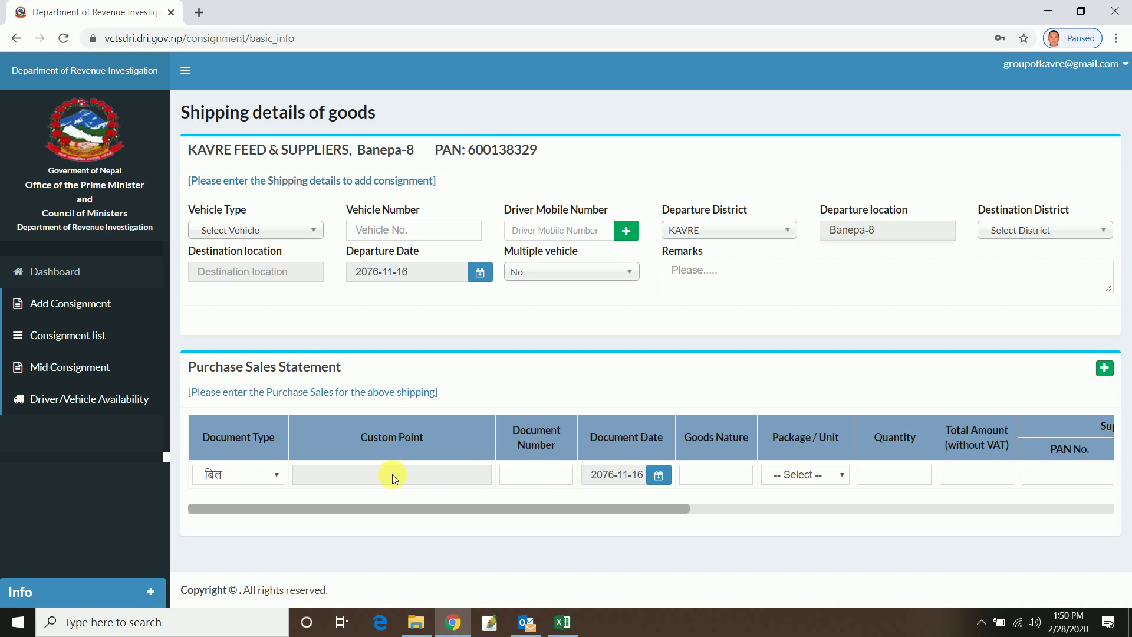
# - Examine the new row's document number, goods nature, package/unit options, quantity and total amount fields without filling them
pyautogui.click(564, 476)
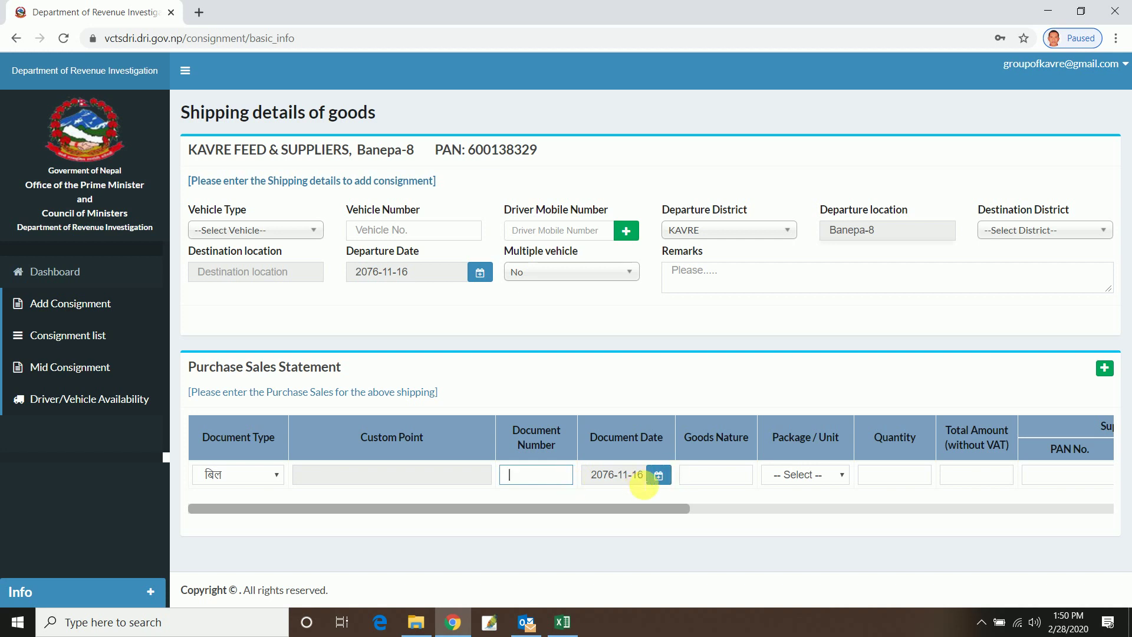
pyautogui.click(731, 476)
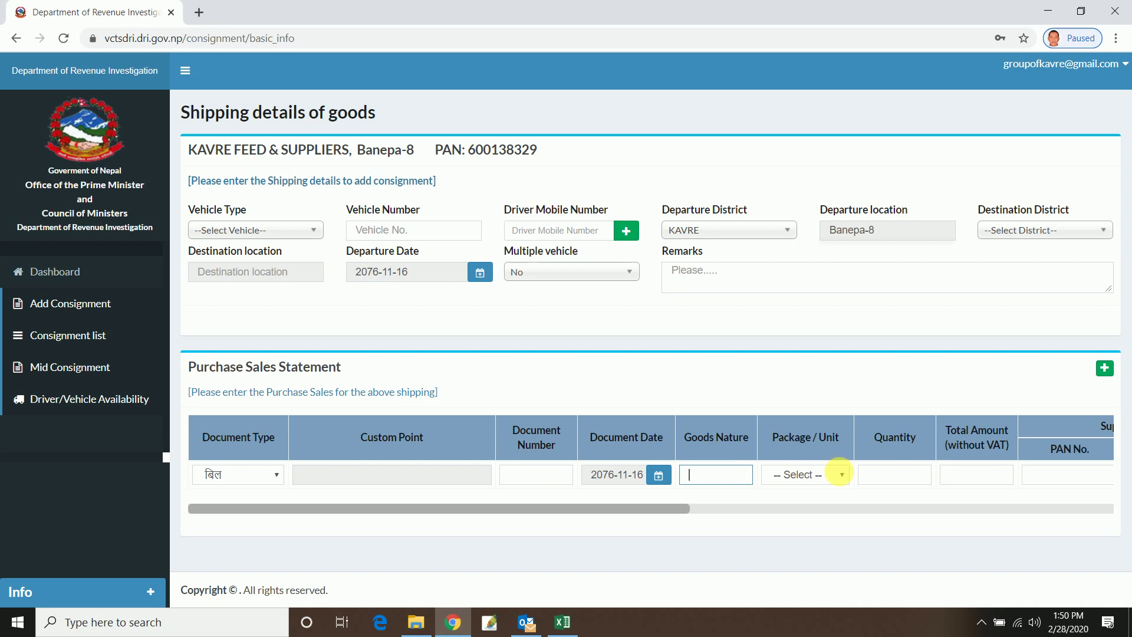
pyautogui.click(836, 475)
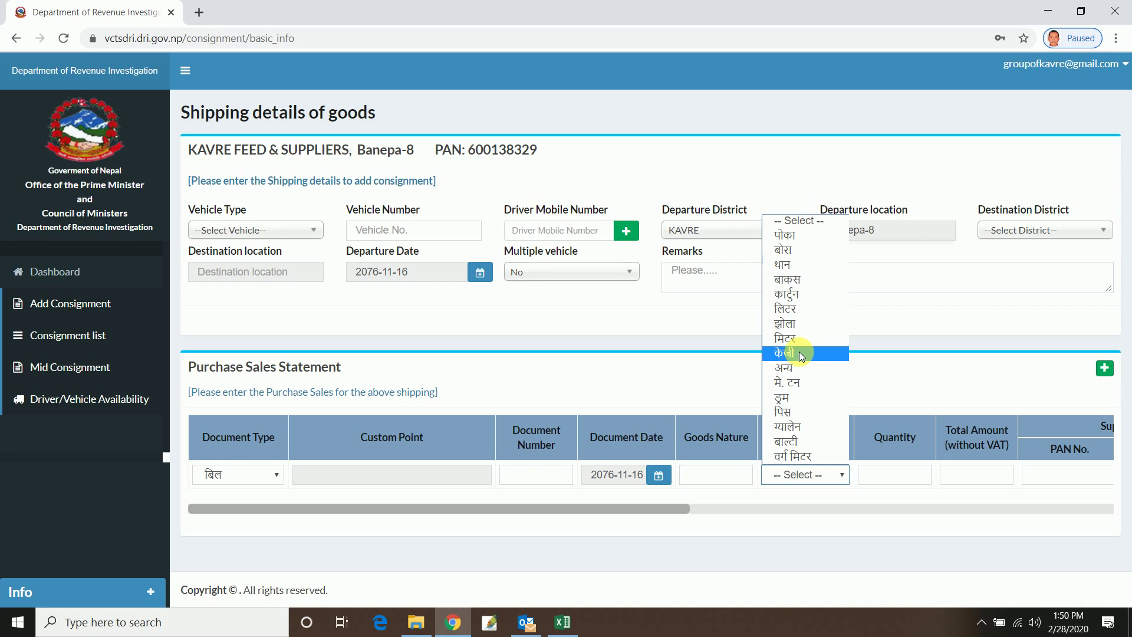
pyautogui.click(894, 486)
pyautogui.click(991, 478)
pyautogui.moveTo(631, 508); pyautogui.dragTo(947, 504)
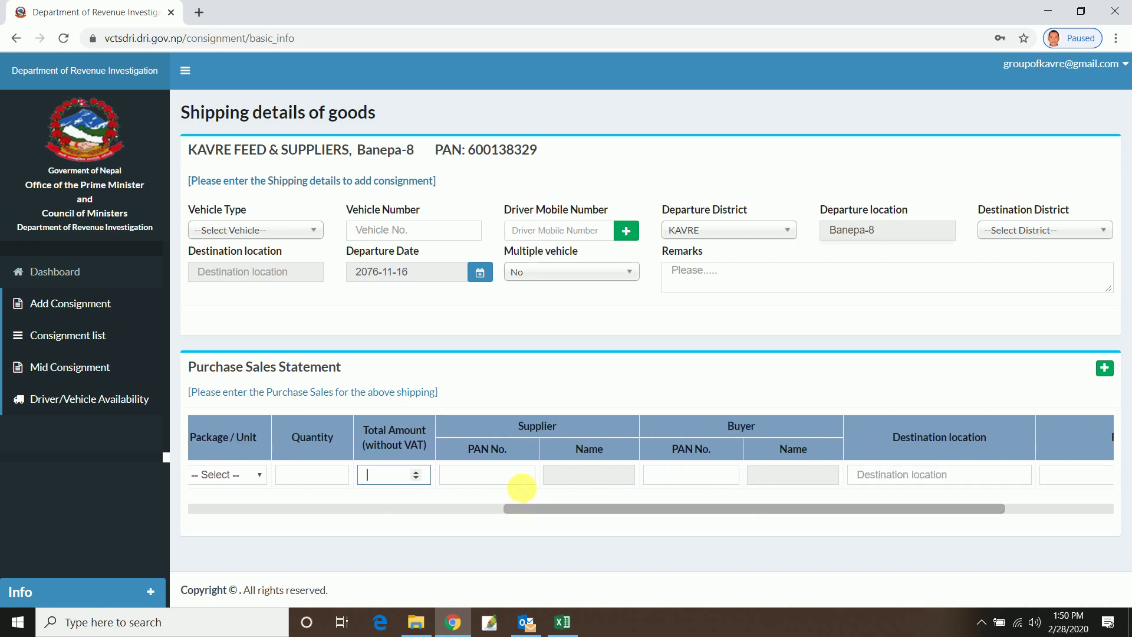
# - Examine the row's supplier and buyer PAN and name fields, its destination location and remarks, and the row's save controls
pyautogui.click(519, 482)
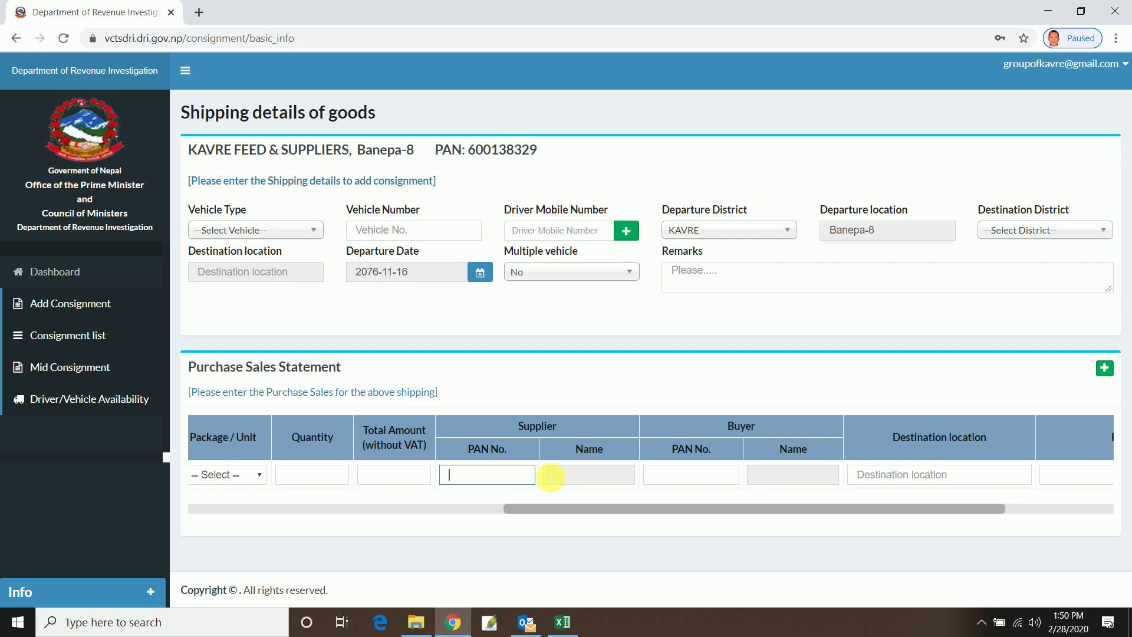
pyautogui.click(587, 479)
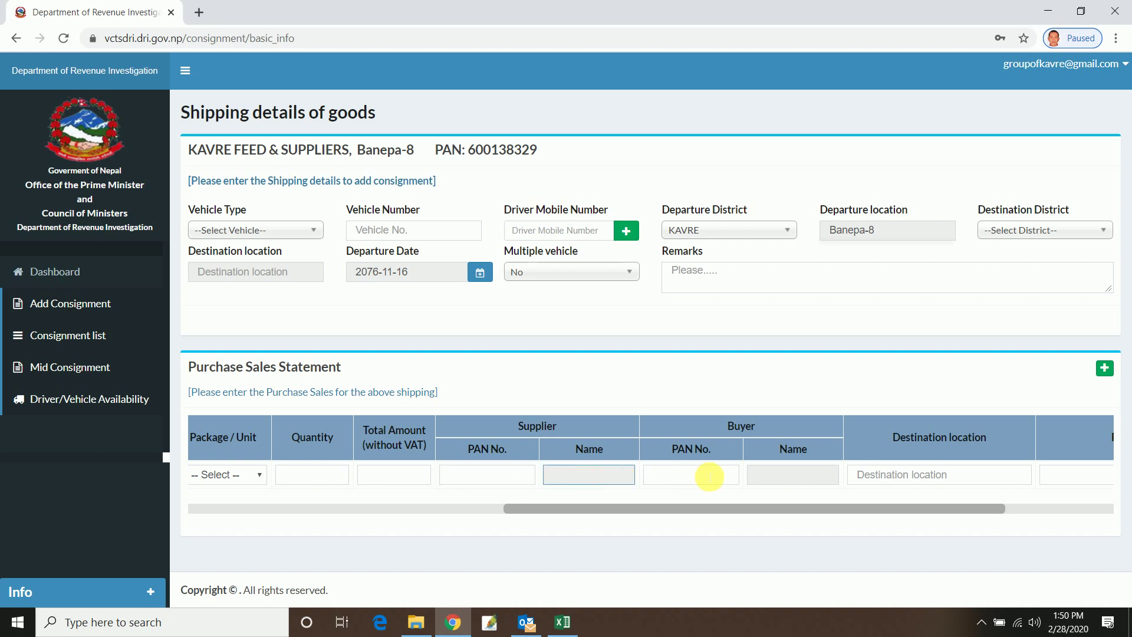
pyautogui.click(709, 476)
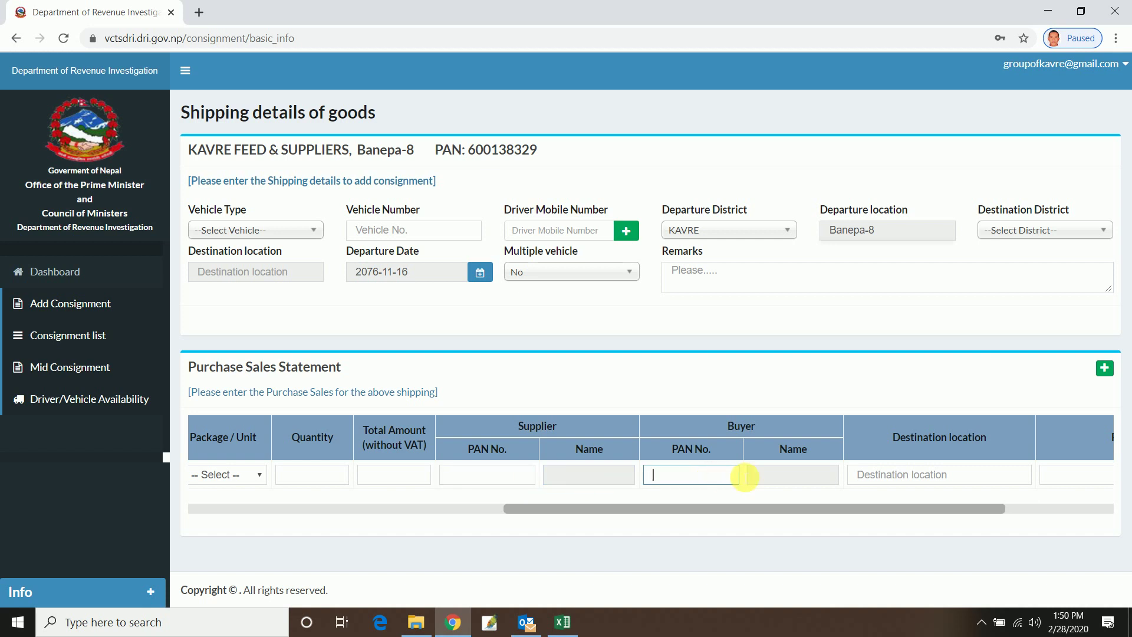
pyautogui.click(769, 478)
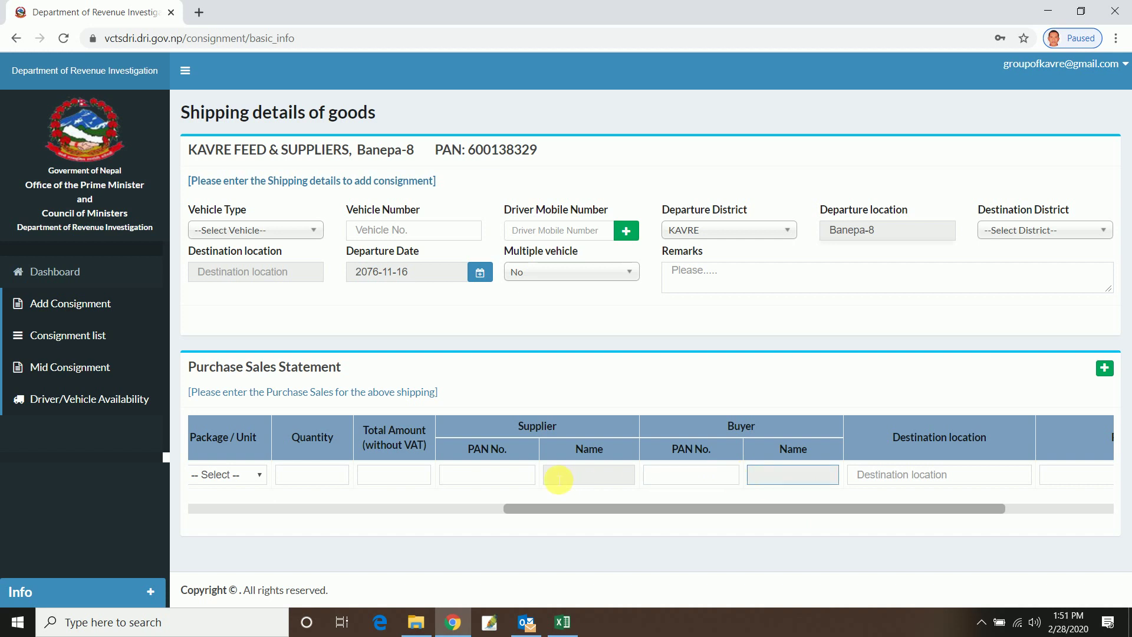
pyautogui.click(504, 477)
pyautogui.click(613, 478)
pyautogui.click(682, 479)
pyautogui.click(795, 475)
pyautogui.click(952, 475)
pyautogui.moveTo(949, 513); pyautogui.dragTo(1076, 498)
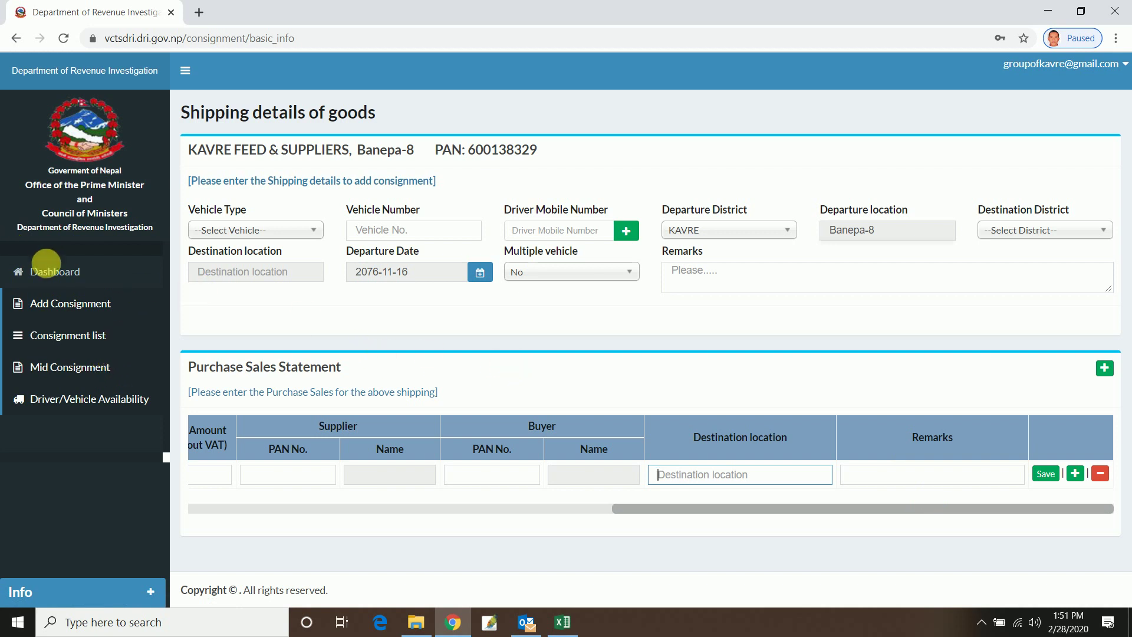
# - Return to the dashboard, open the document list of the Banepa-8 to KAVRE consignment, and look through all its columns
pyautogui.click(48, 272)
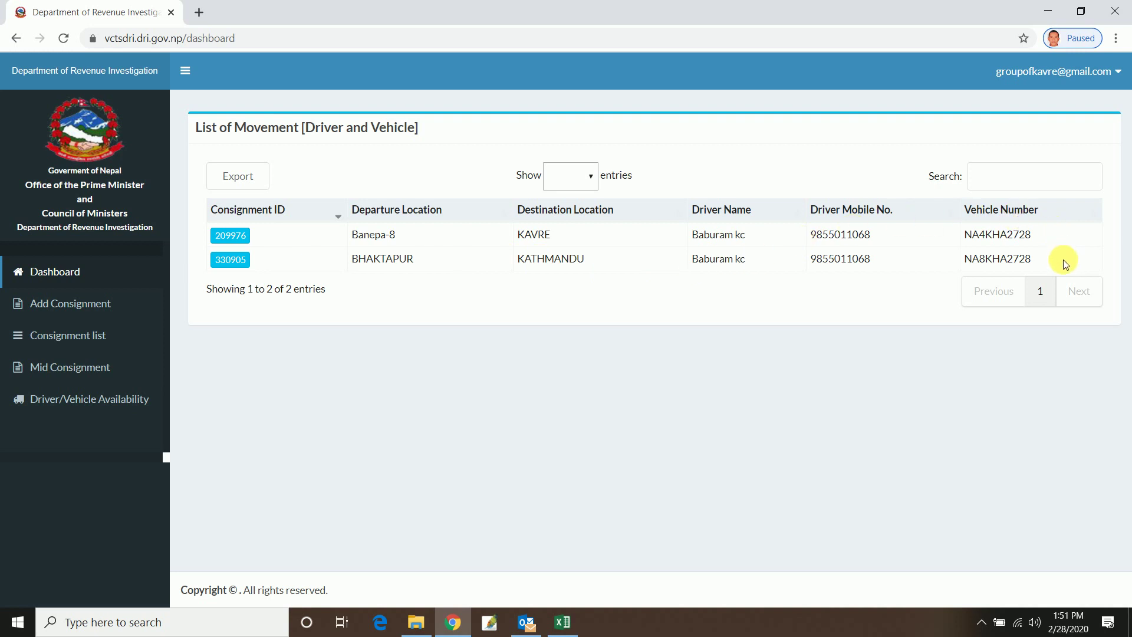
pyautogui.click(242, 237)
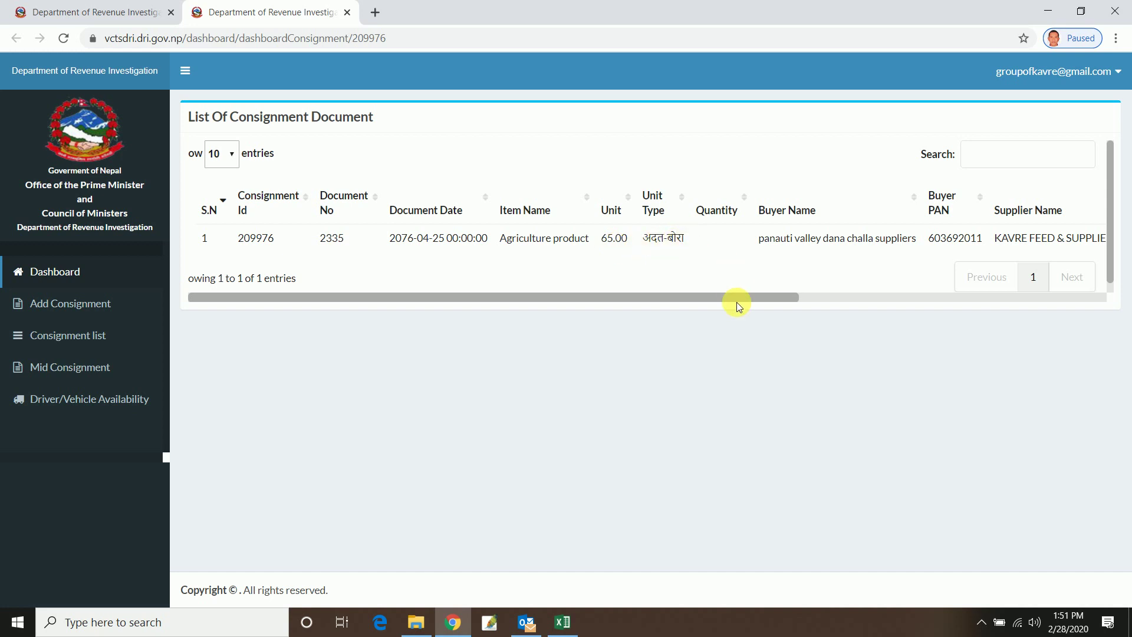
pyautogui.moveTo(752, 303); pyautogui.dragTo(1113, 285)
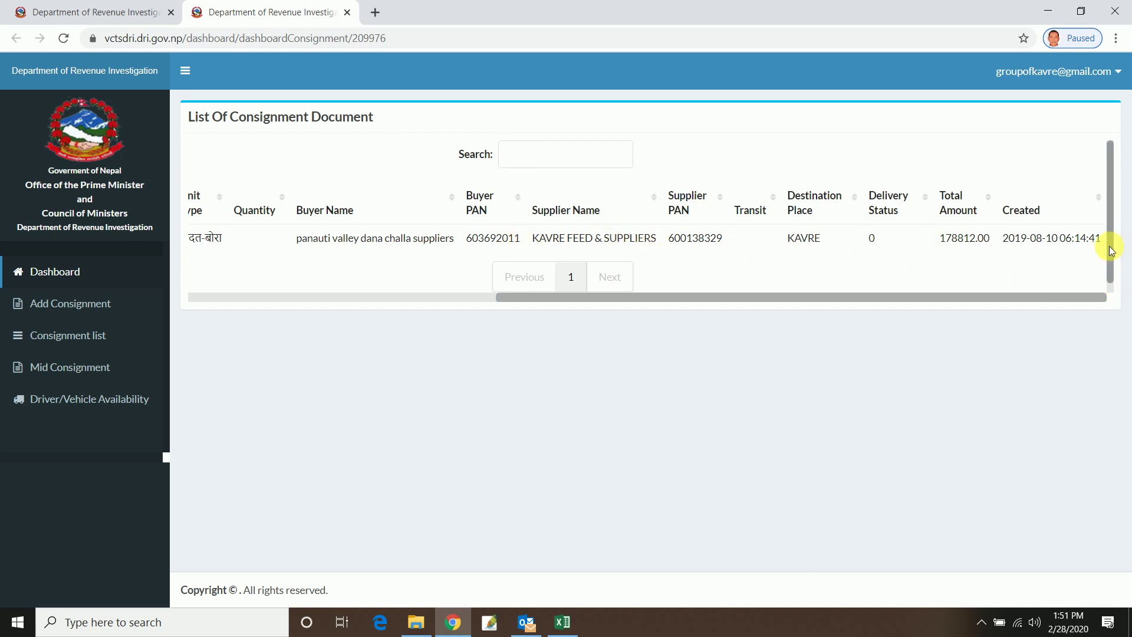
pyautogui.scroll(-1, 1085, 247)
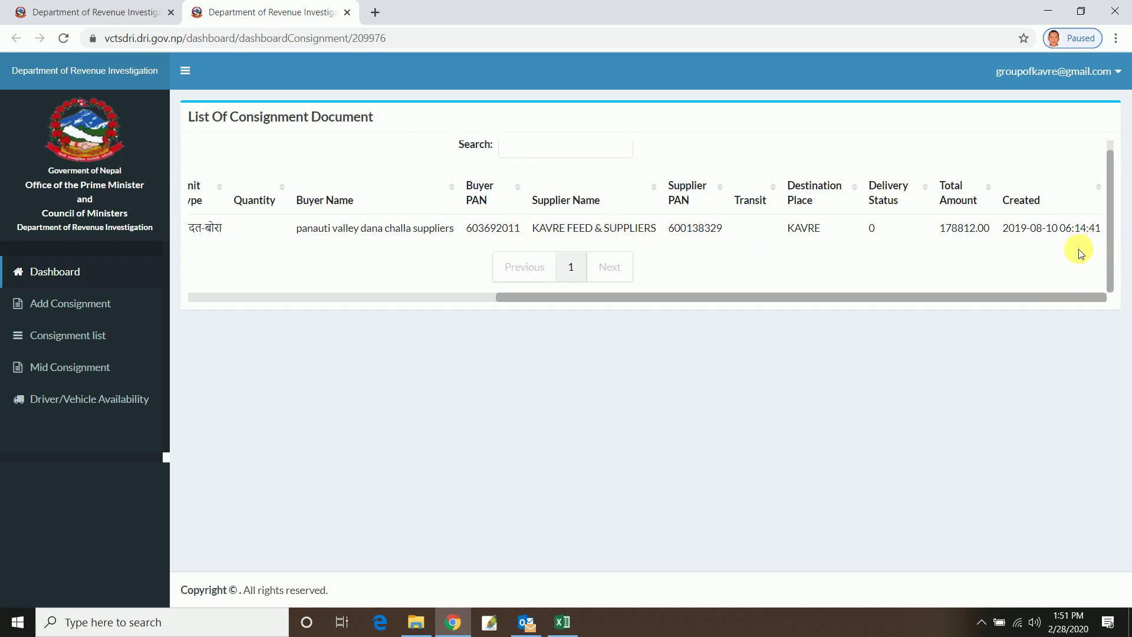
pyautogui.scroll(1, 1081, 254)
# - Go to the consignment list and open the BHAKTAPUR to KATHMANDU consignment for editing
pyautogui.click(54, 273)
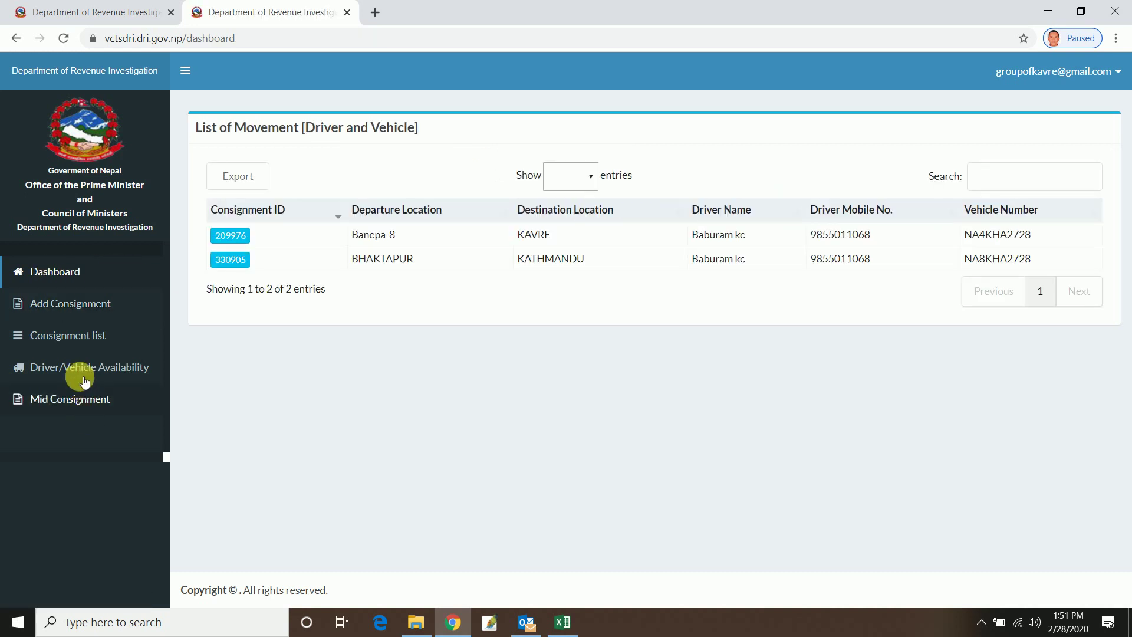
pyautogui.click(71, 334)
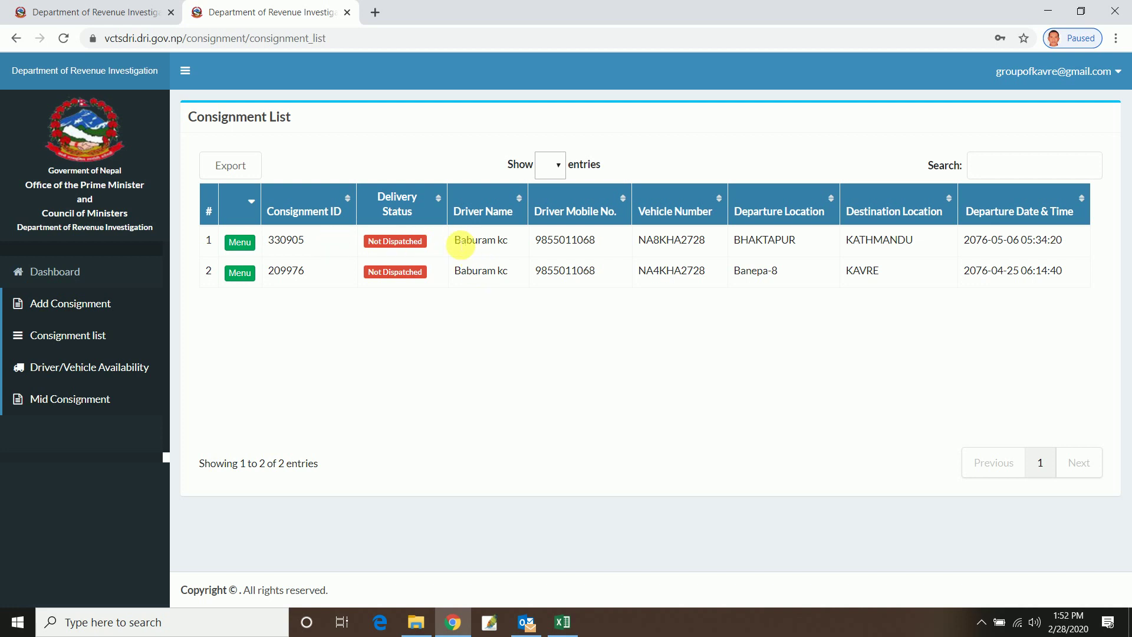
pyautogui.click(247, 248)
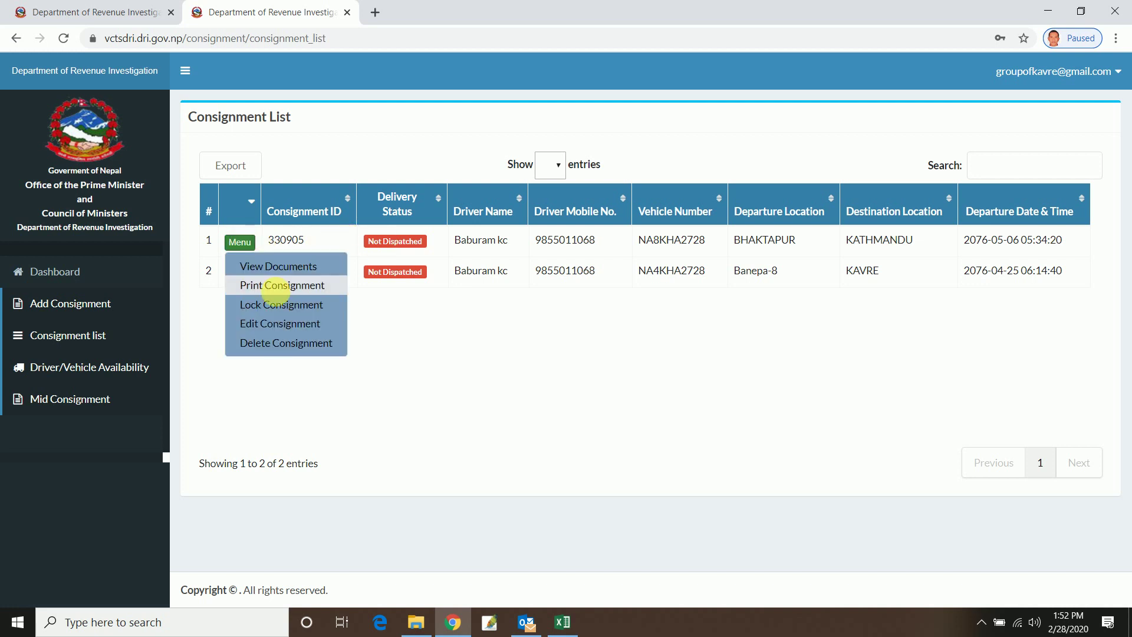
pyautogui.click(296, 326)
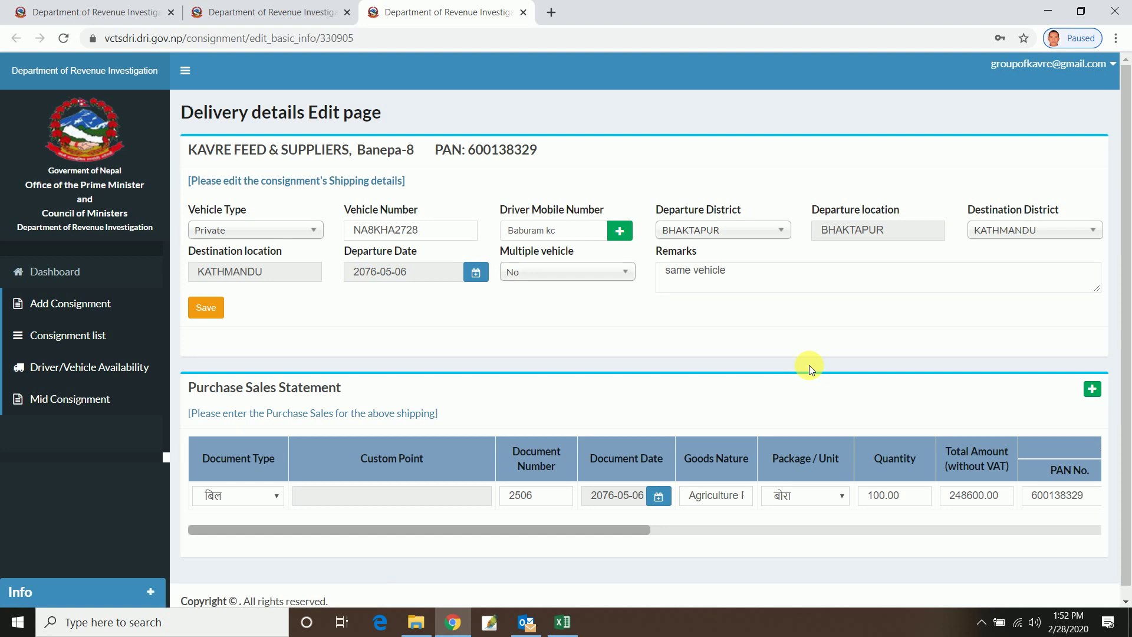
# - Check the consignment's document row through to its remarks and submit the row's edit without changing any values
pyautogui.scroll(-1, 808, 366)
pyautogui.moveTo(626, 516); pyautogui.dragTo(1104, 498)
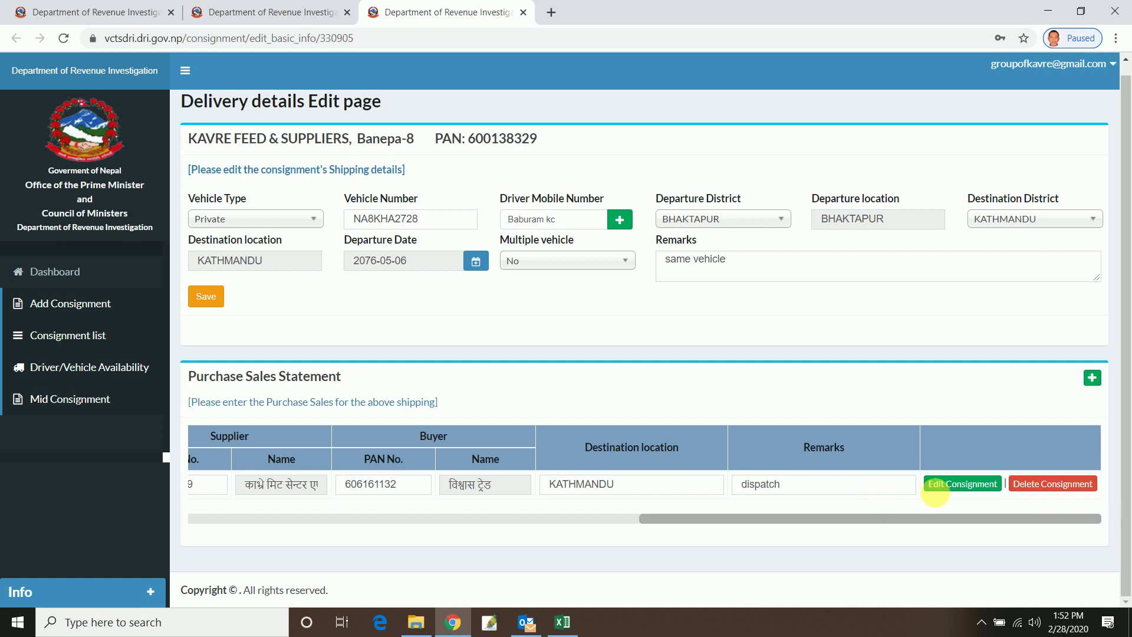
pyautogui.click(835, 491)
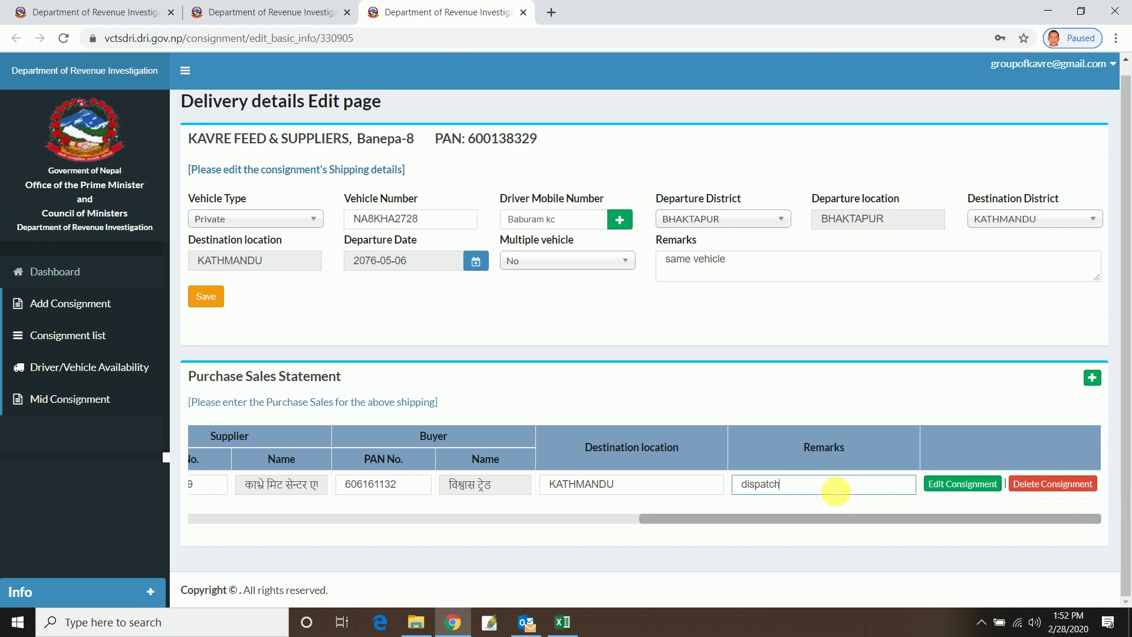
pyautogui.click(980, 489)
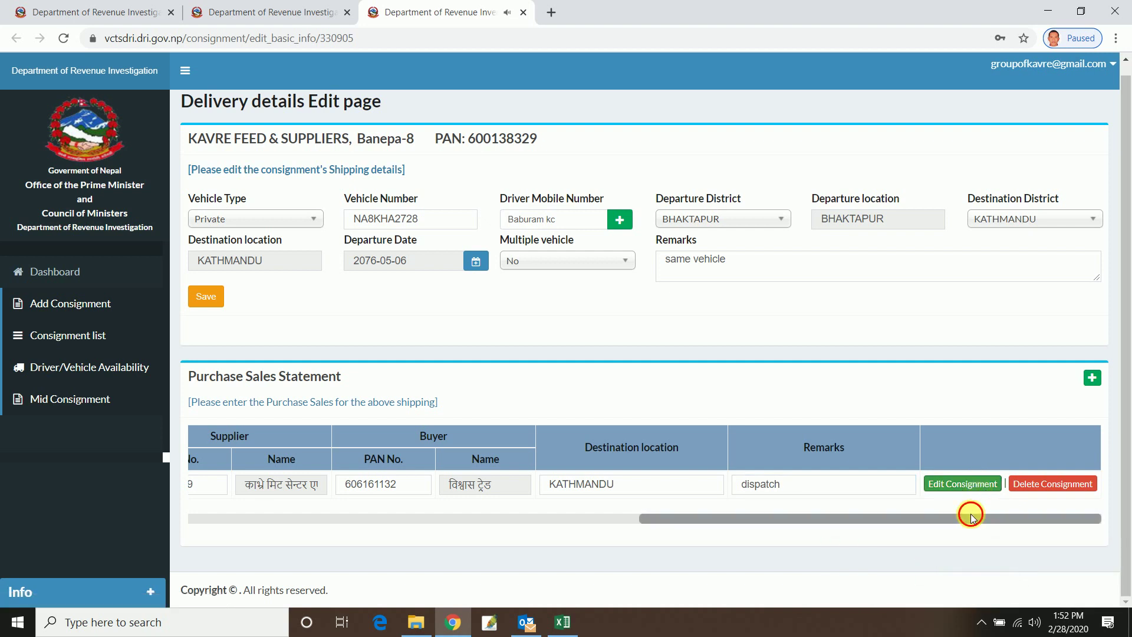
# - Review the document row once more and delete it from the consignment's purchase sales statement, confirming the deletion
pyautogui.moveTo(970, 514); pyautogui.dragTo(412, 561)
pyautogui.moveTo(353, 519); pyautogui.dragTo(920, 519)
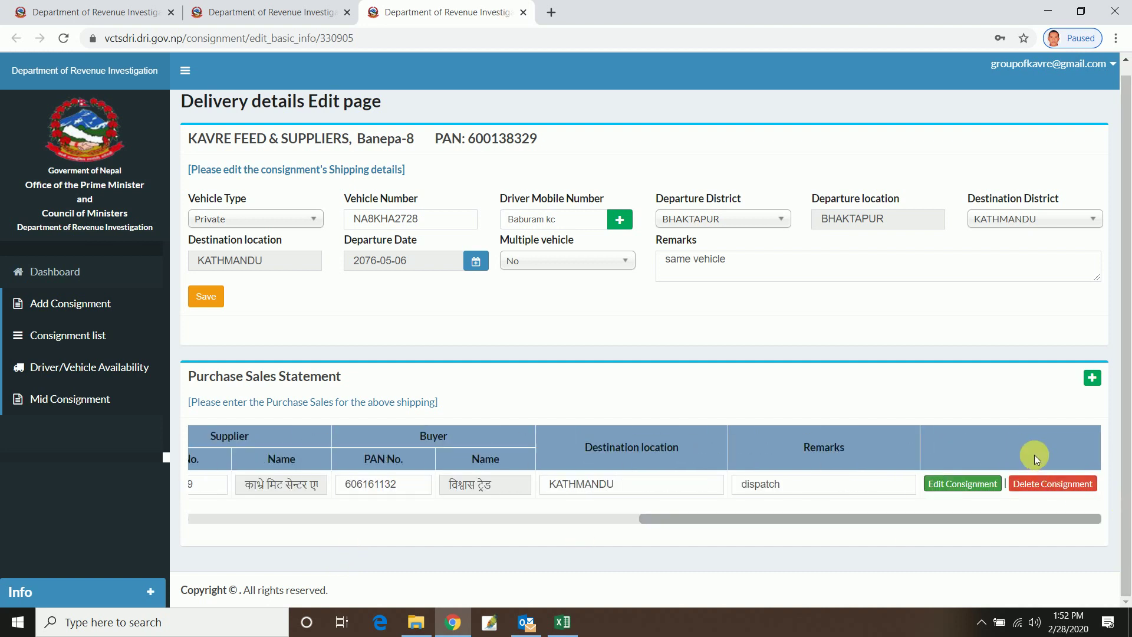
pyautogui.click(1040, 485)
pyautogui.click(542, 373)
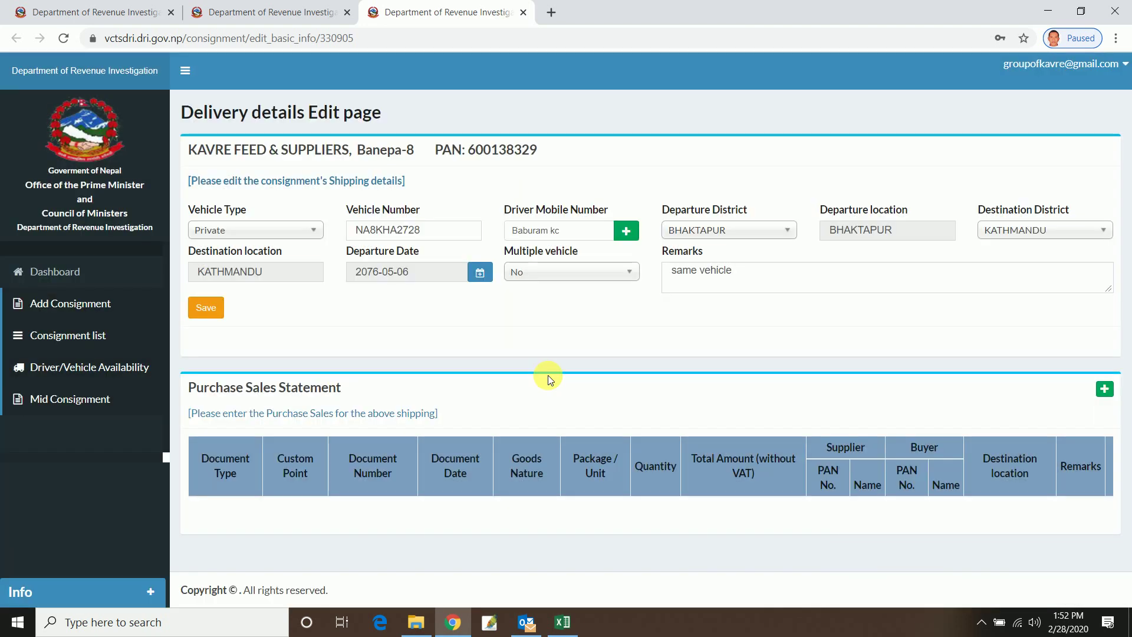